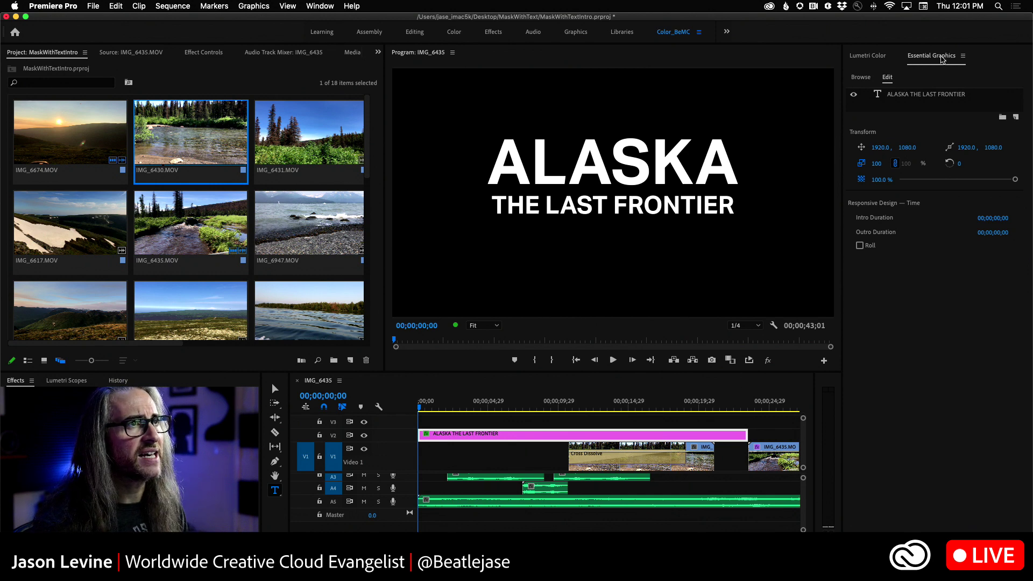
Step: Bring the Essential Graphics panel forward and select the horizontal Type Tool
click(942, 57)
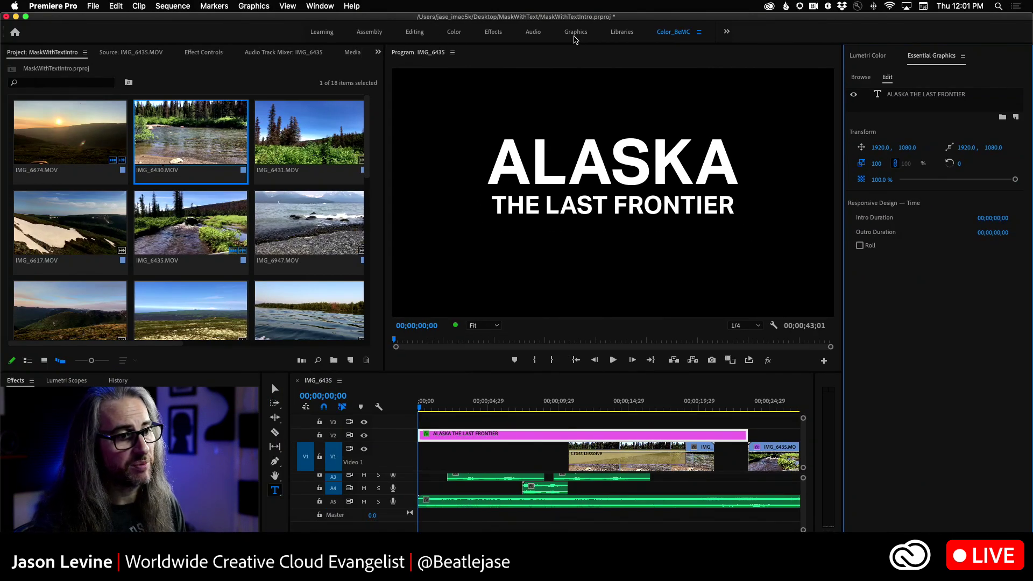
click(317, 6)
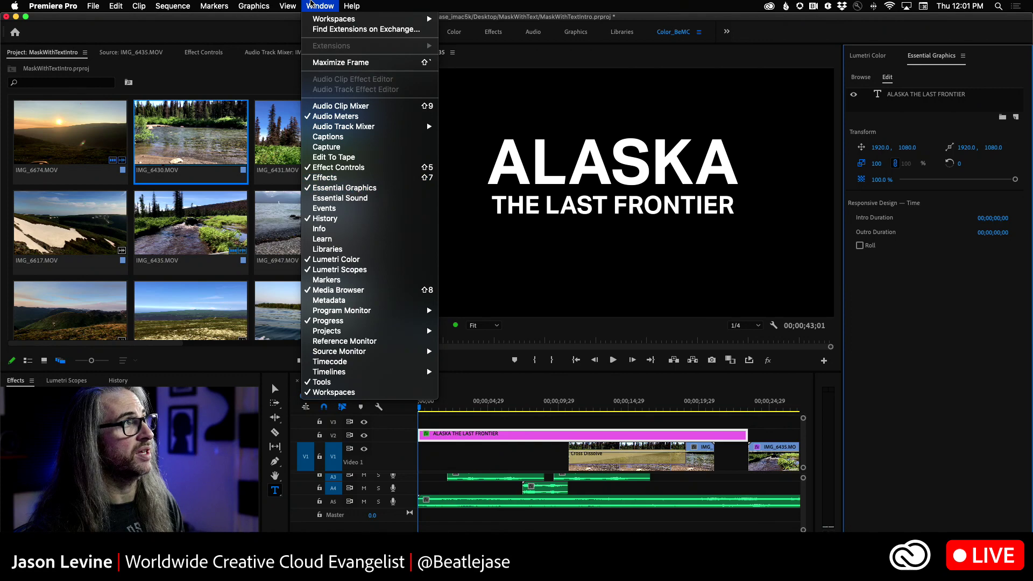
click(312, 5)
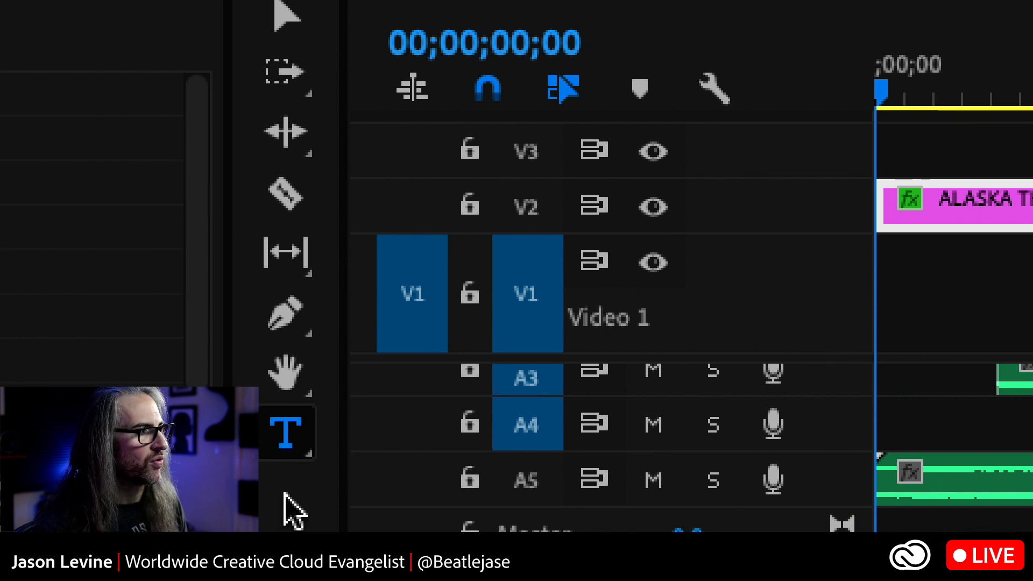
click(289, 437)
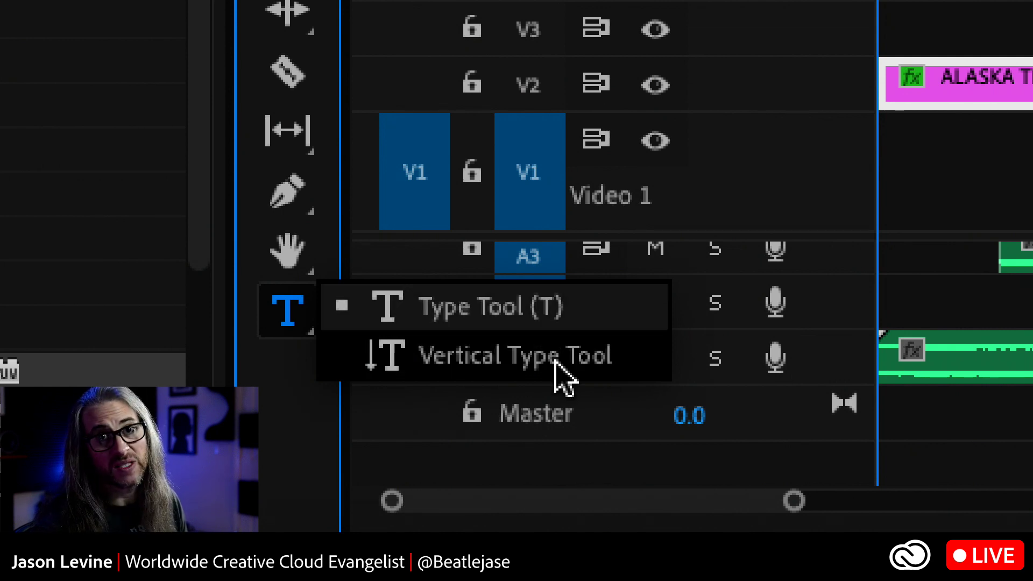
click(556, 325)
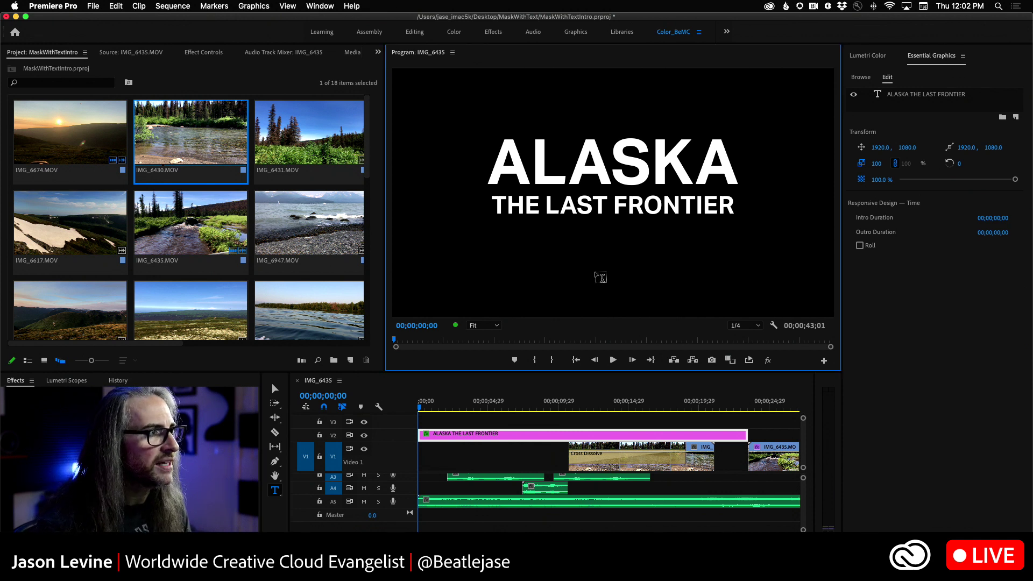
Step: Create a text layer reading 'B' below the title, then reselect it in Essential Graphics
click(603, 263)
text(BEGIN)
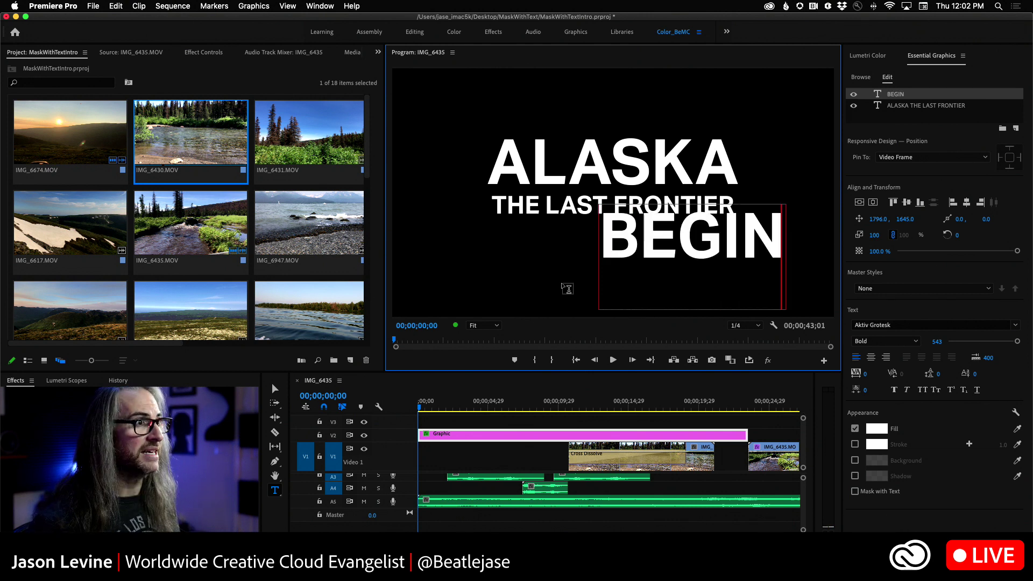
key(BackSpace)
key(BackSpace)
key(BackSpace)
key(BackSpace)
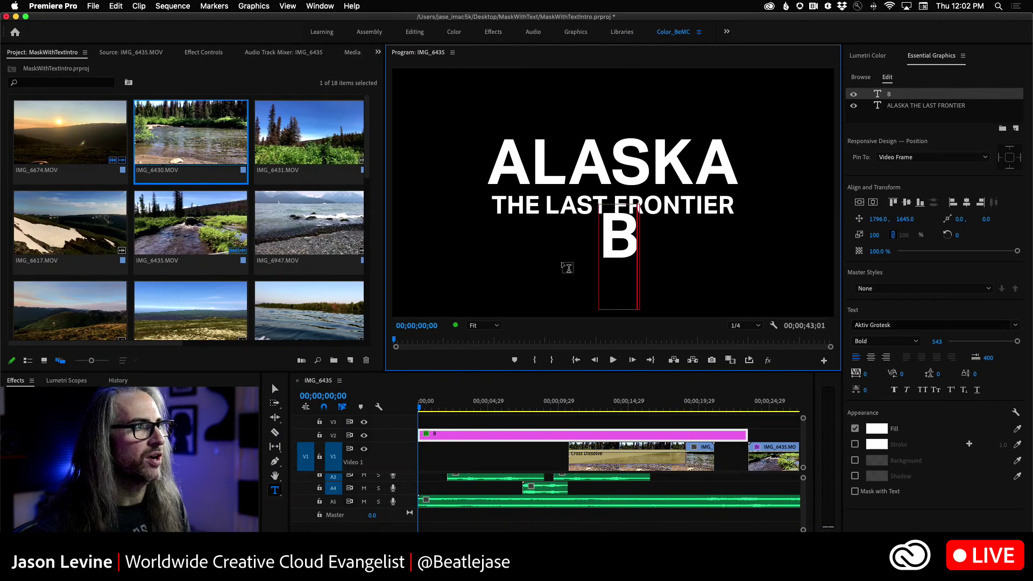
key(Escape)
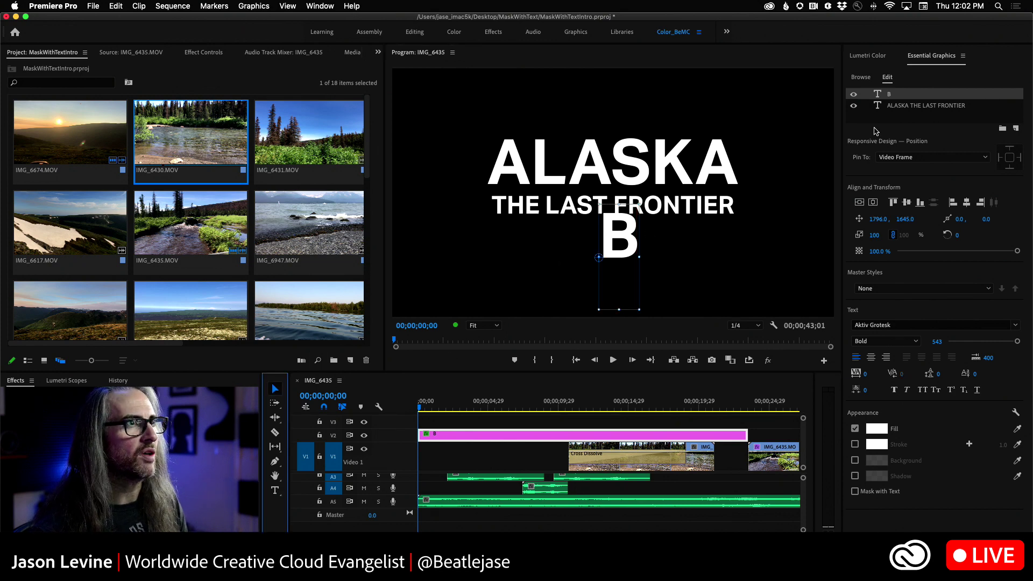
click(920, 98)
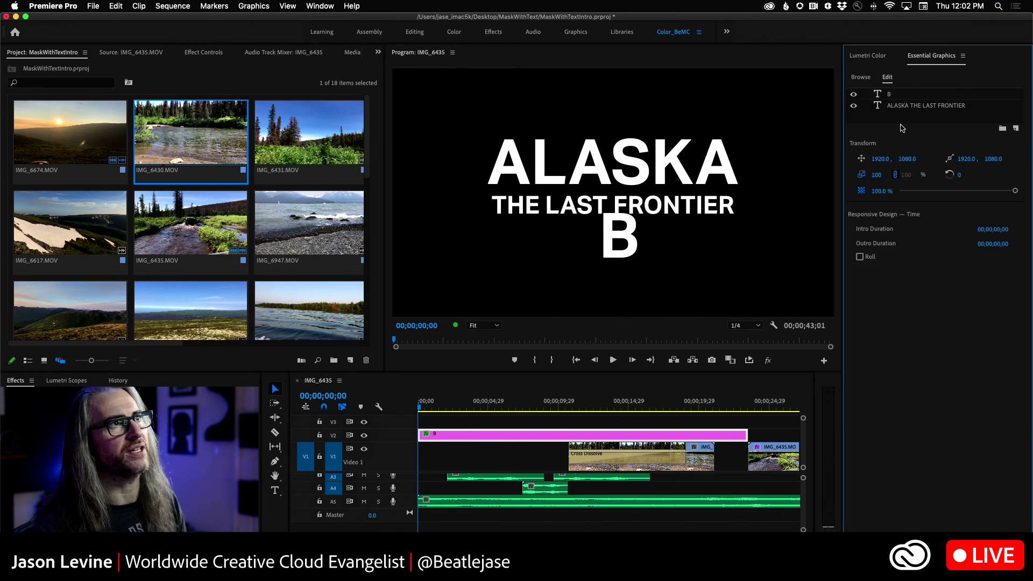
click(890, 96)
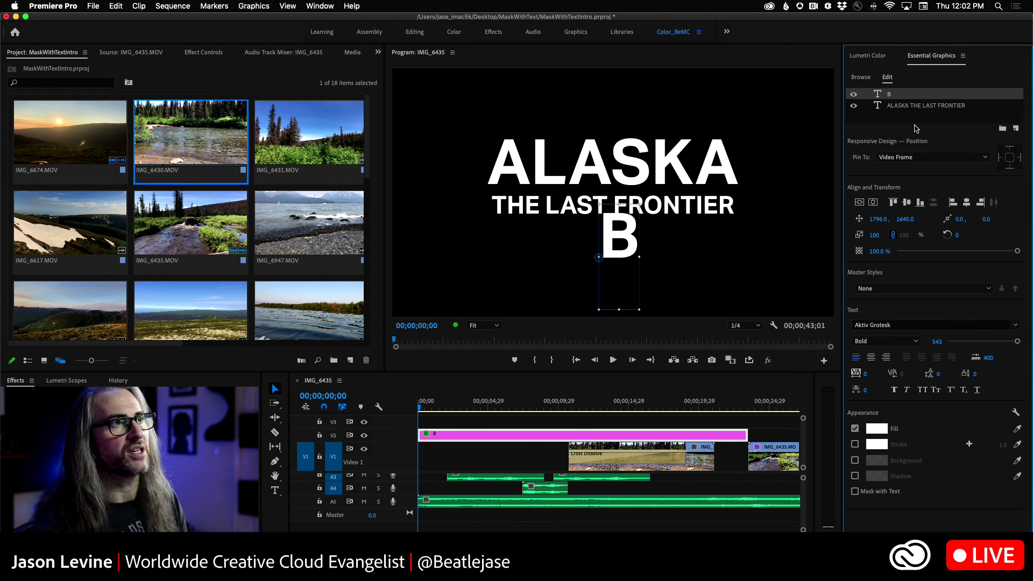
Step: Delete the B layer and scrub to about 18 seconds to preview the title over the river
key(Delete)
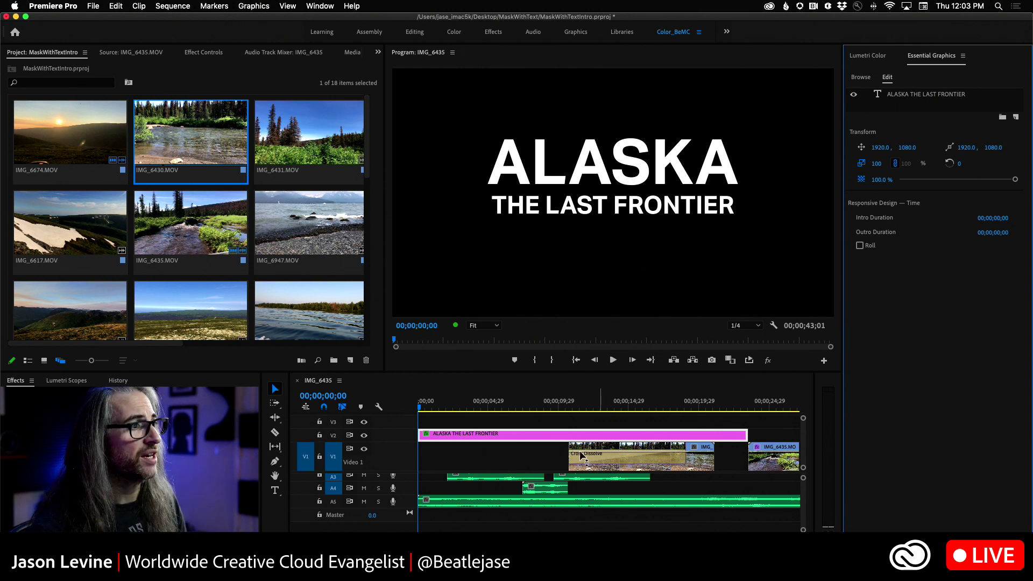
drag(424, 410, 672, 413)
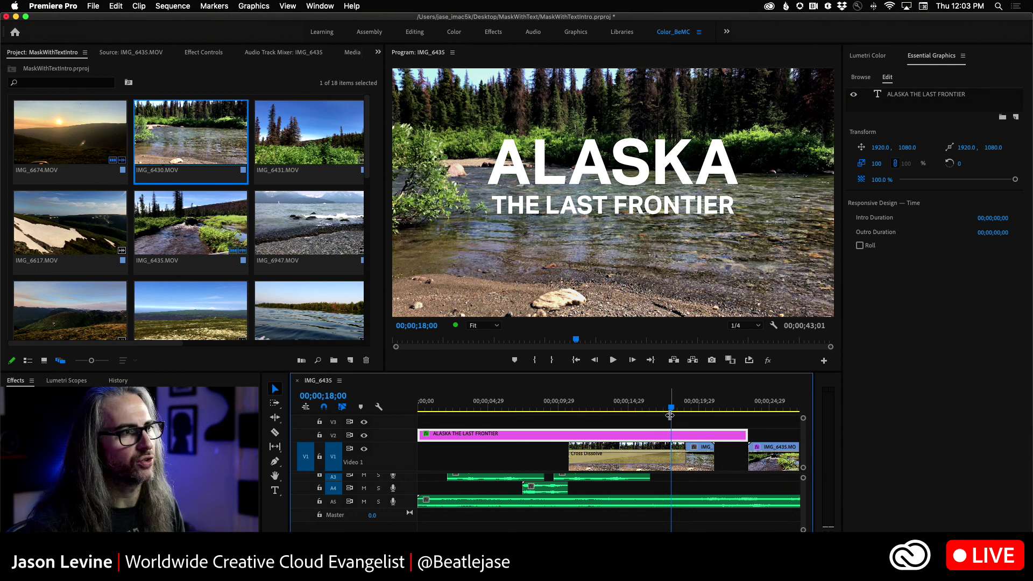
Step: Rewind to the sequence start and browse the New Layer From File dialog, then cancel it
click(537, 412)
key(Home)
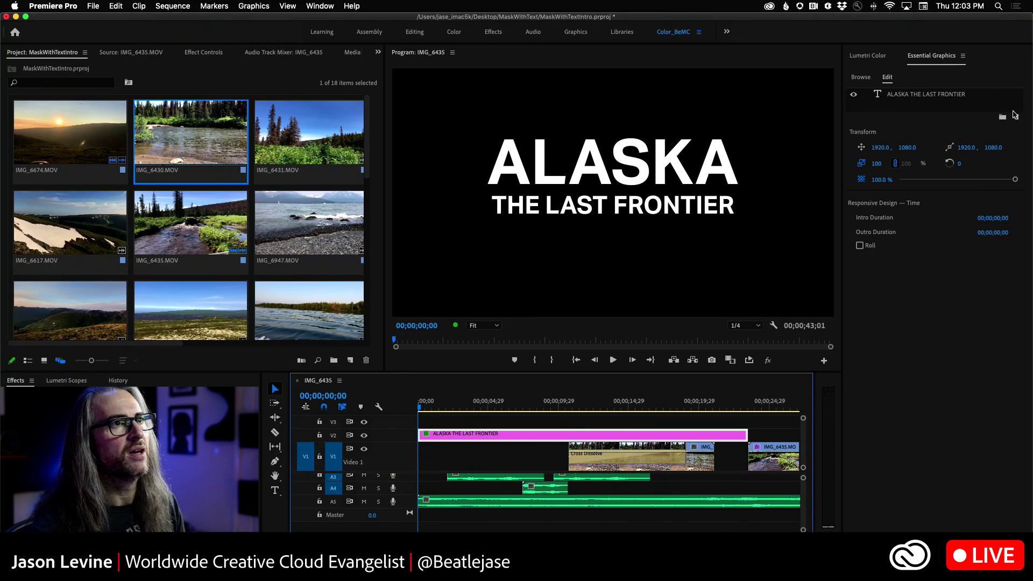
click(992, 115)
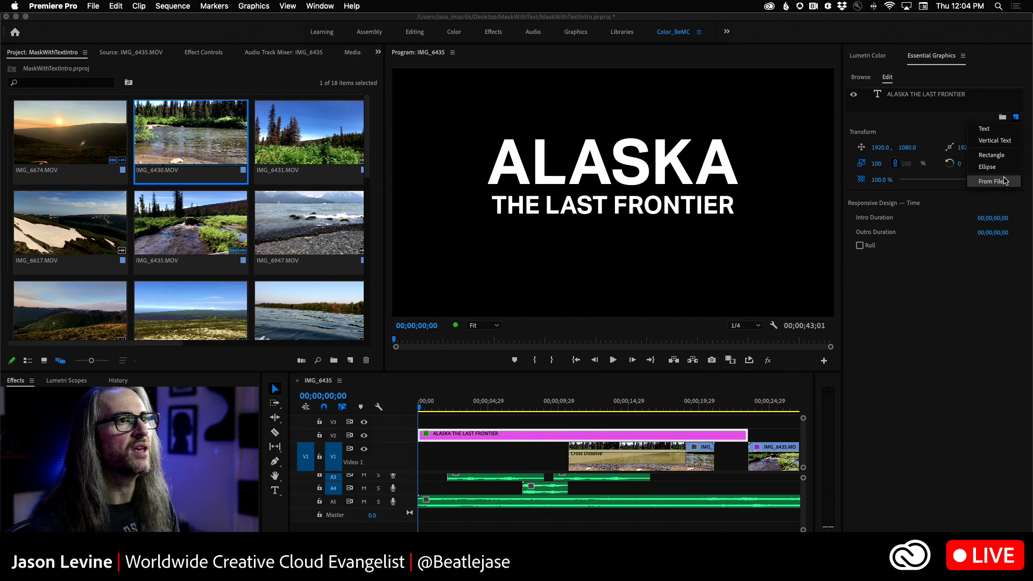
click(1003, 181)
scroll(475, 224, down, 15)
scroll(475, 224, down, 10)
scroll(475, 224, down, 15)
scroll(475, 224, down, 10)
key(Escape)
Step: Reopen the New Layer menu in Essential Graphics
drag(367, 168, 369, 190)
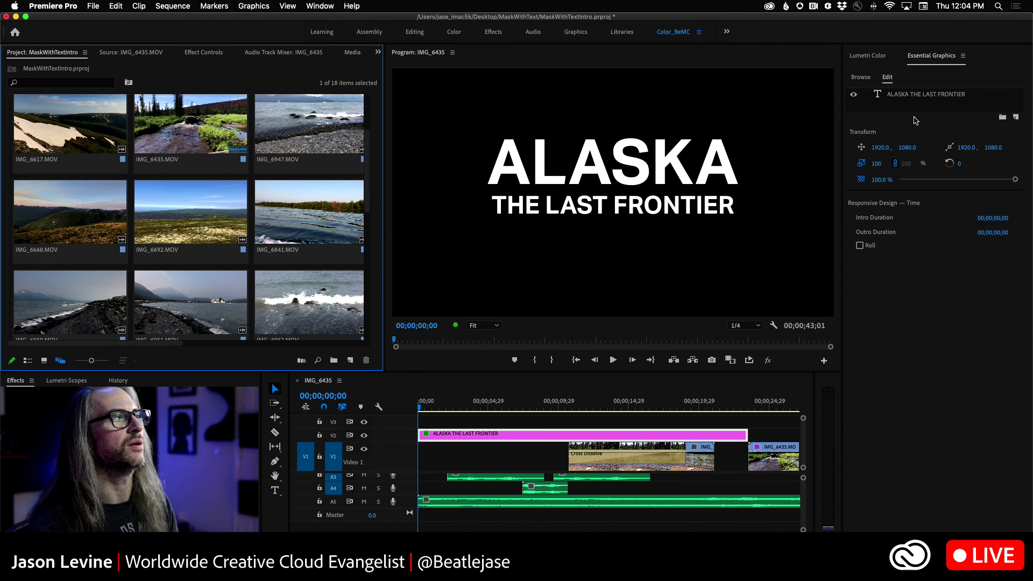
scroll(370, 177, down, 5)
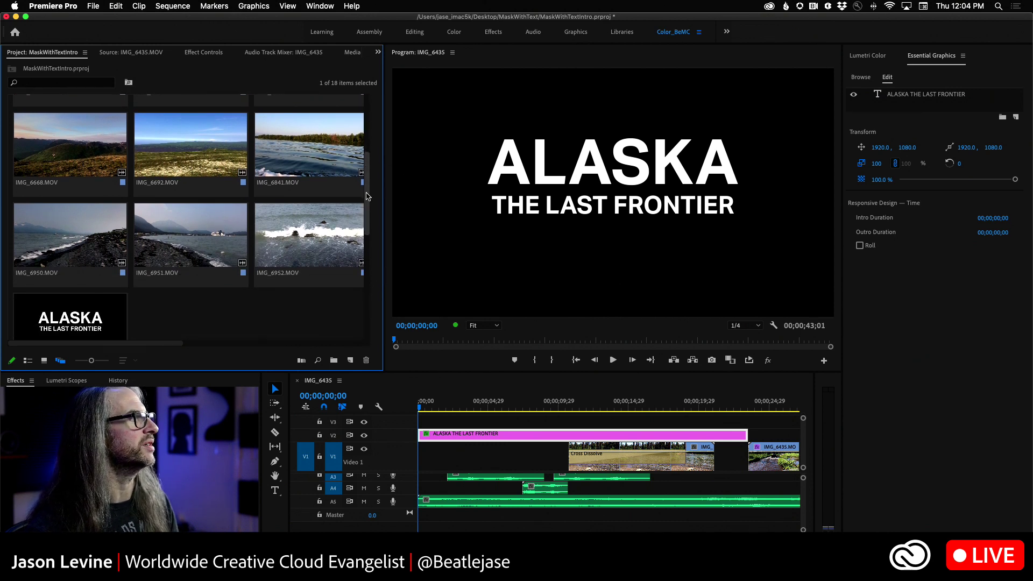
scroll(368, 176, up, 4)
scroll(366, 177, up, 1)
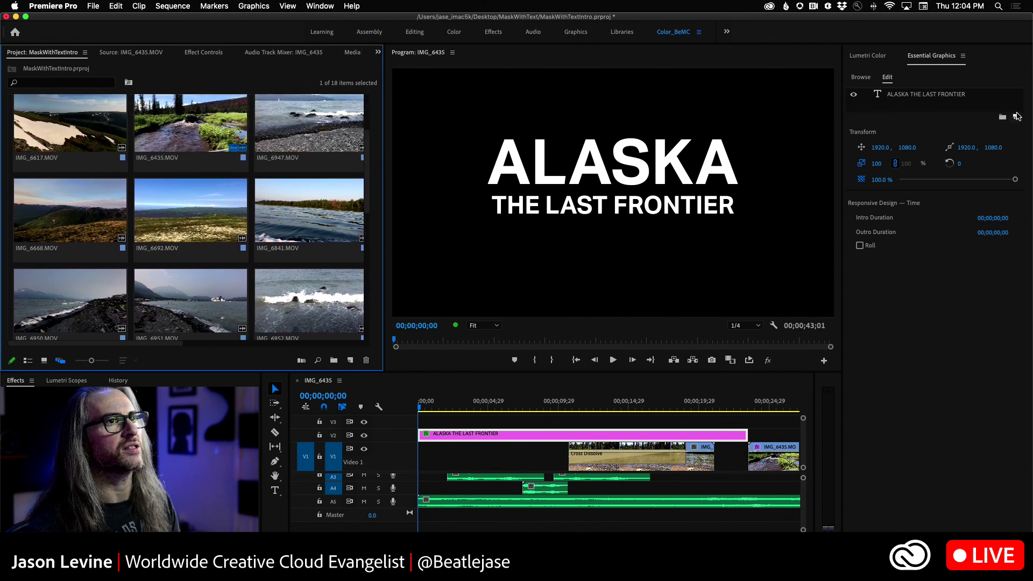
click(1015, 117)
Step: Import IMG_6952.MOV from the Alaska_2019 folder as a layer via From File
click(1003, 182)
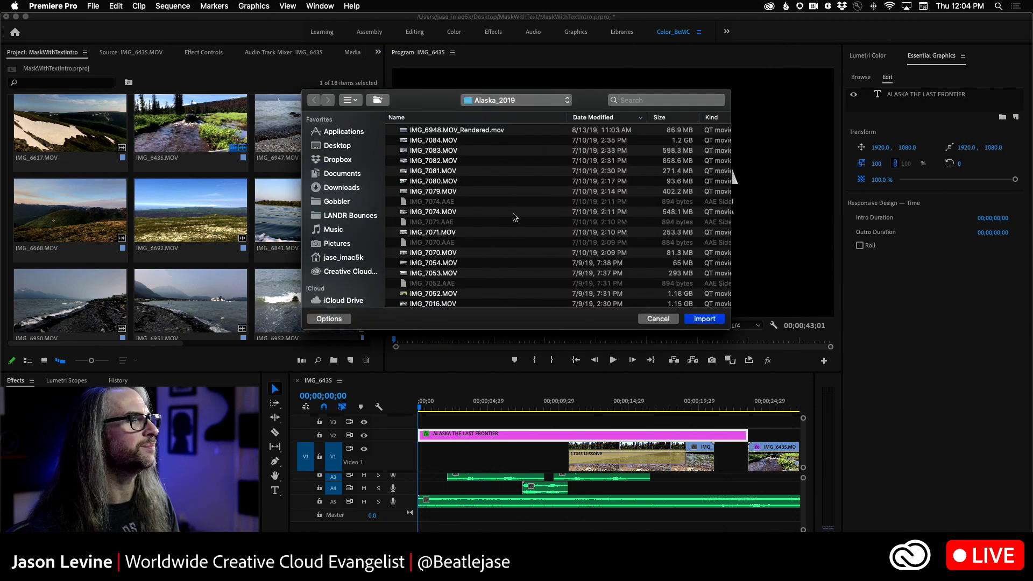
scroll(471, 251, down, 5)
scroll(472, 251, up, 10)
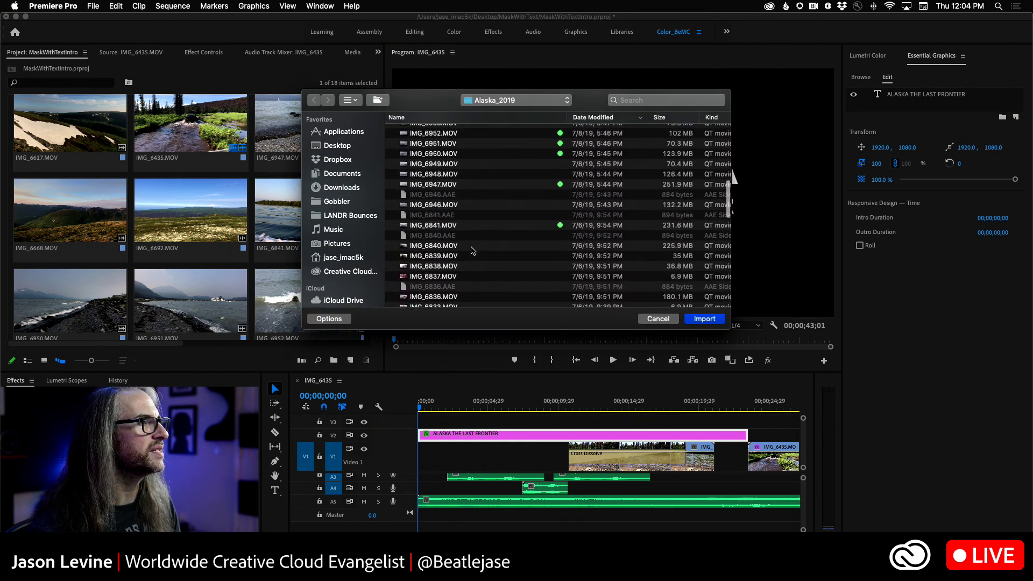
click(455, 172)
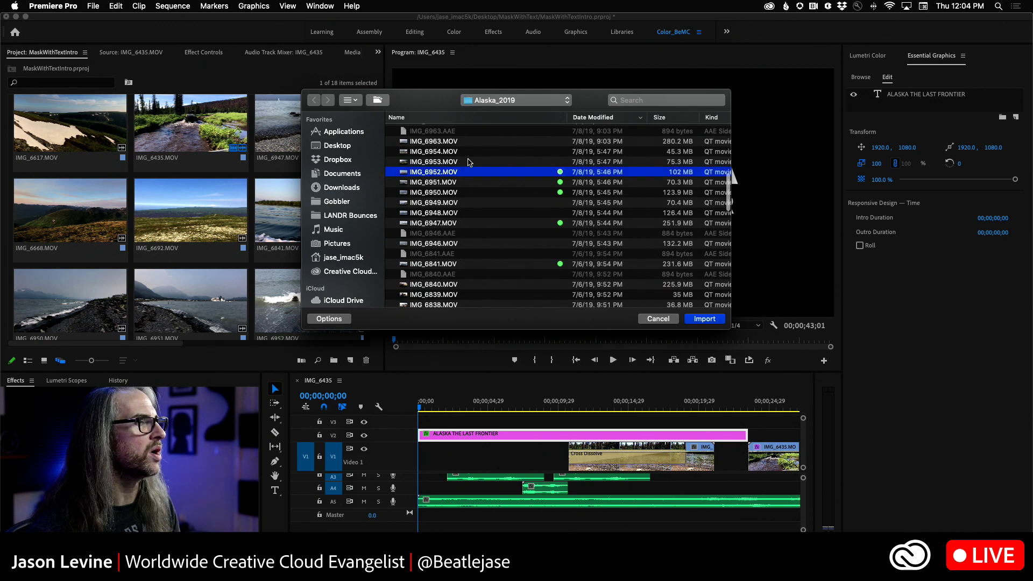
click(705, 319)
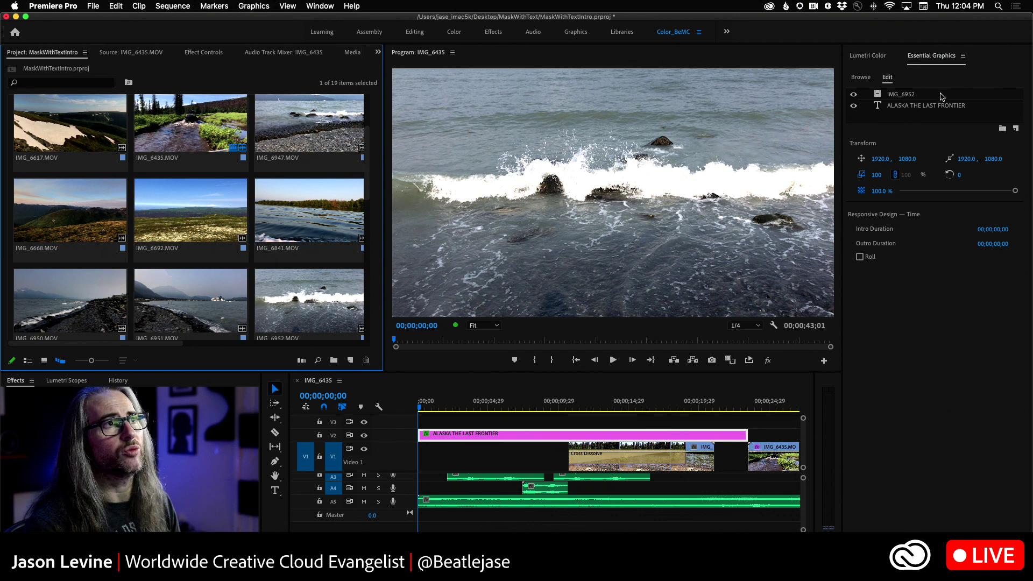
Step: Move IMG_6952 below the text, turn on Mask with Text for the title, and preview playback
click(898, 96)
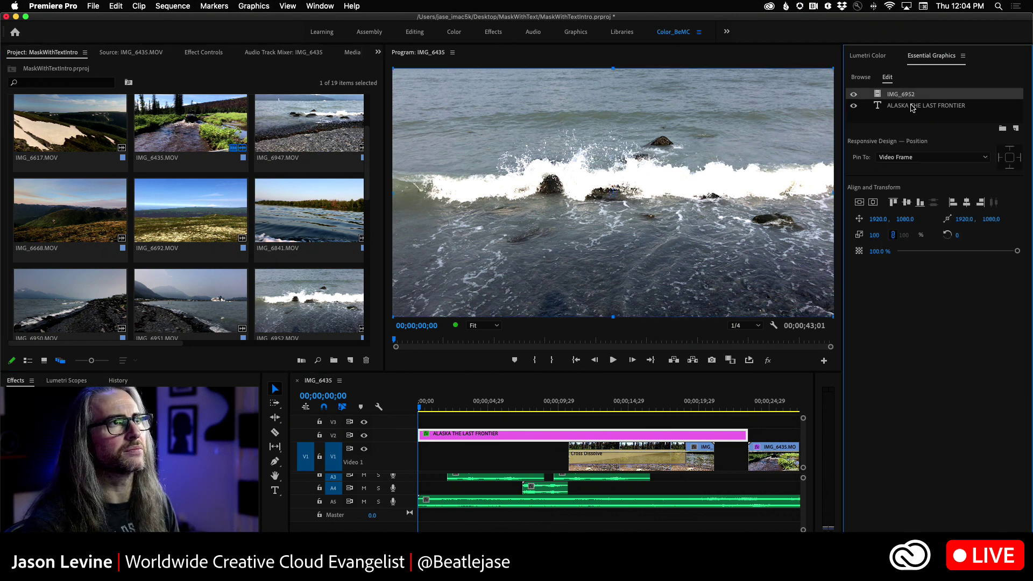
drag(908, 102, 908, 112)
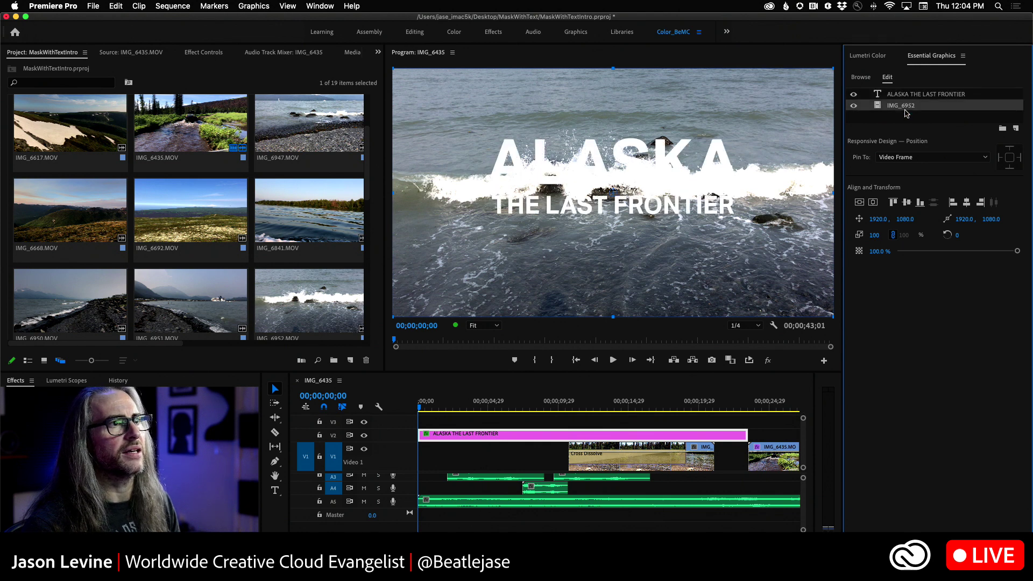
click(908, 96)
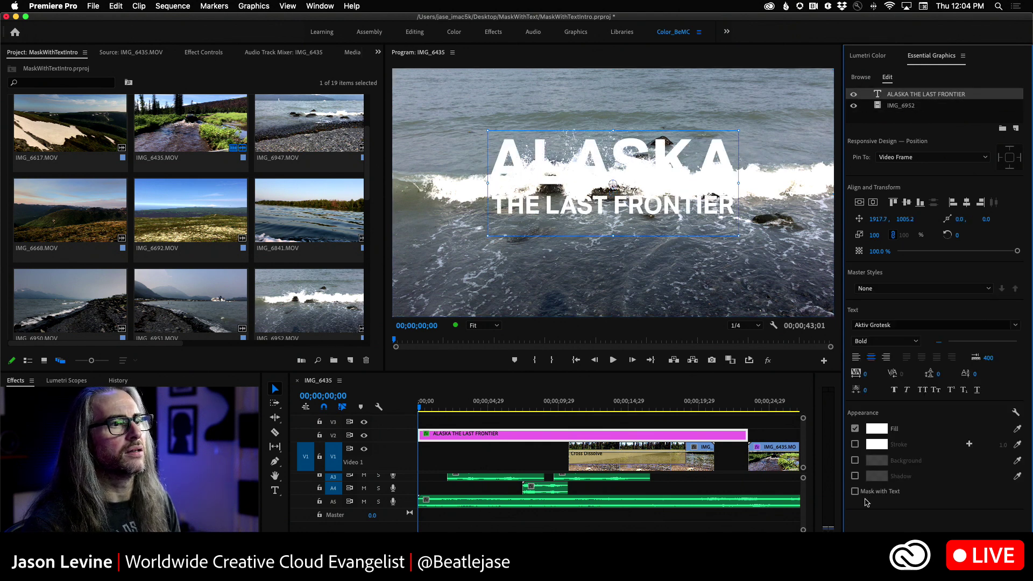
click(855, 492)
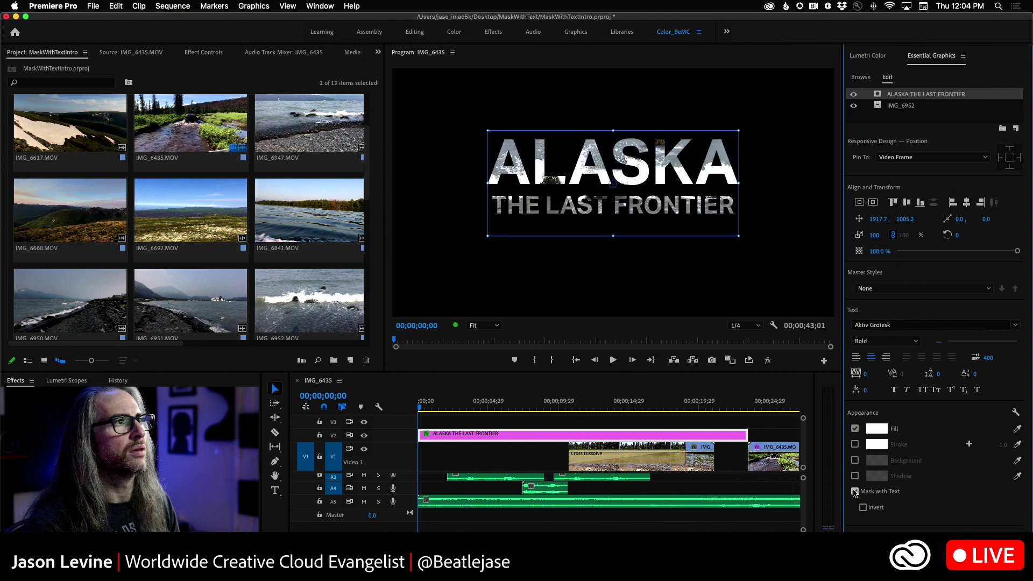
click(855, 492)
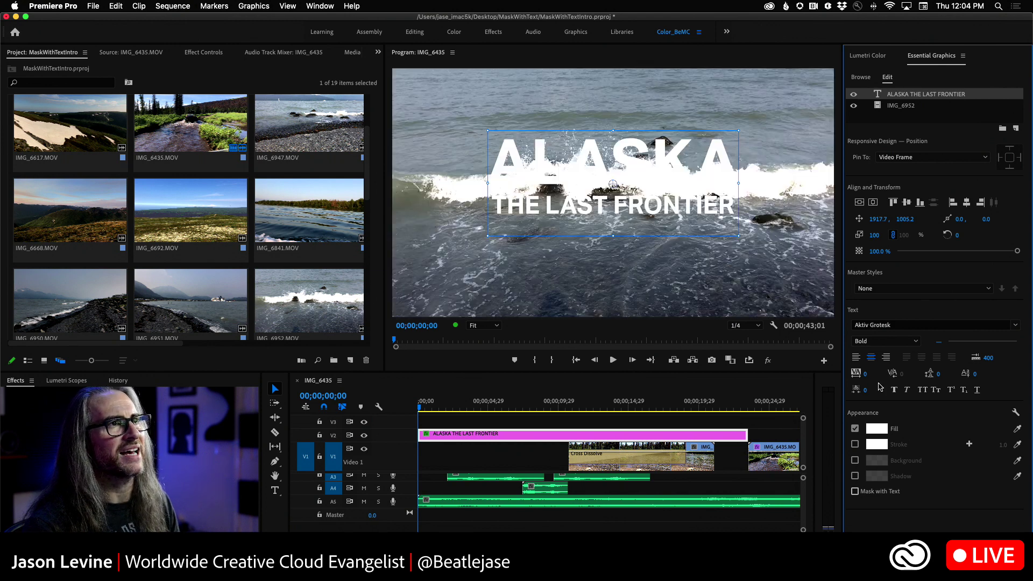
click(906, 108)
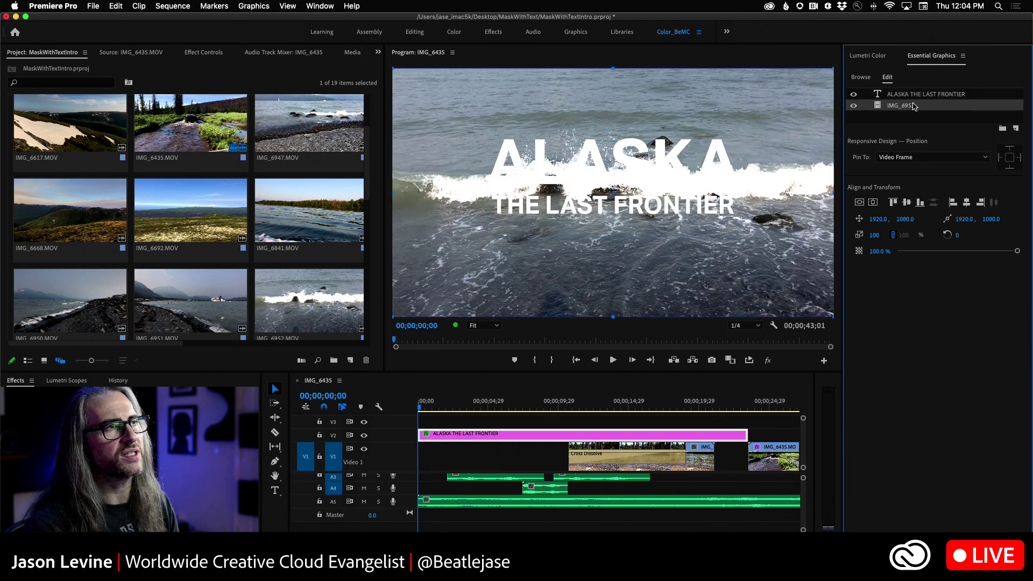
click(909, 95)
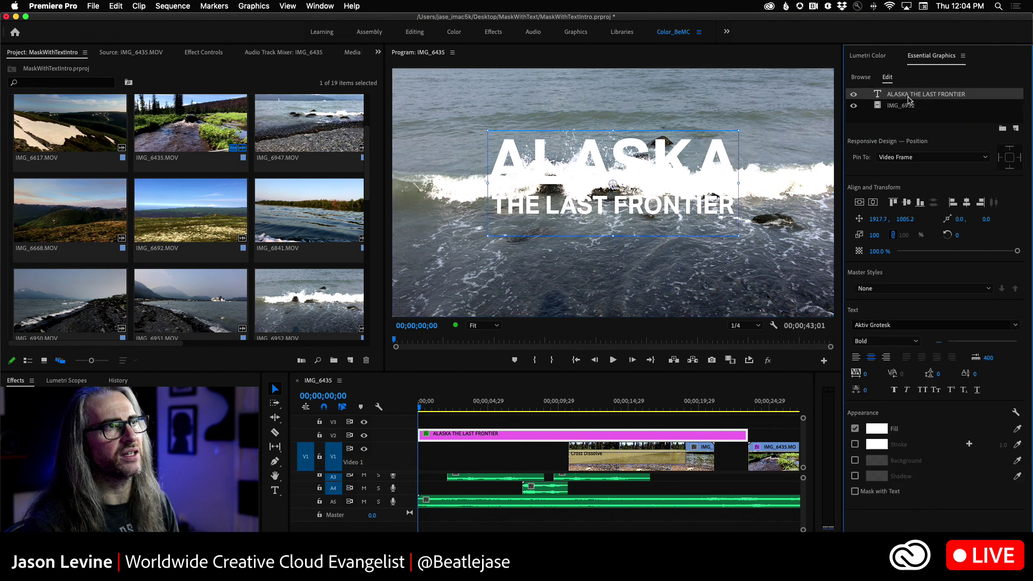
click(855, 491)
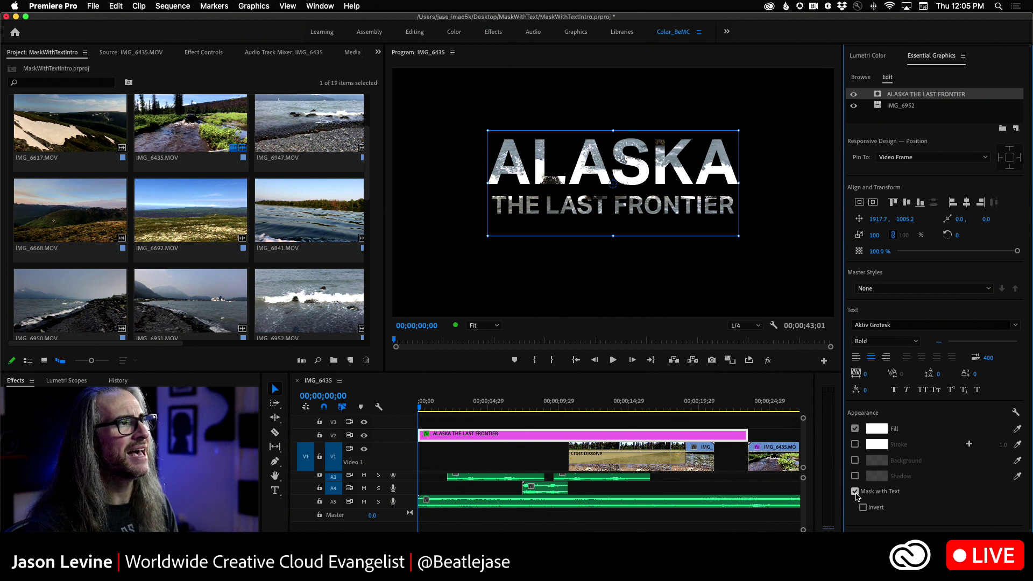
key(space)
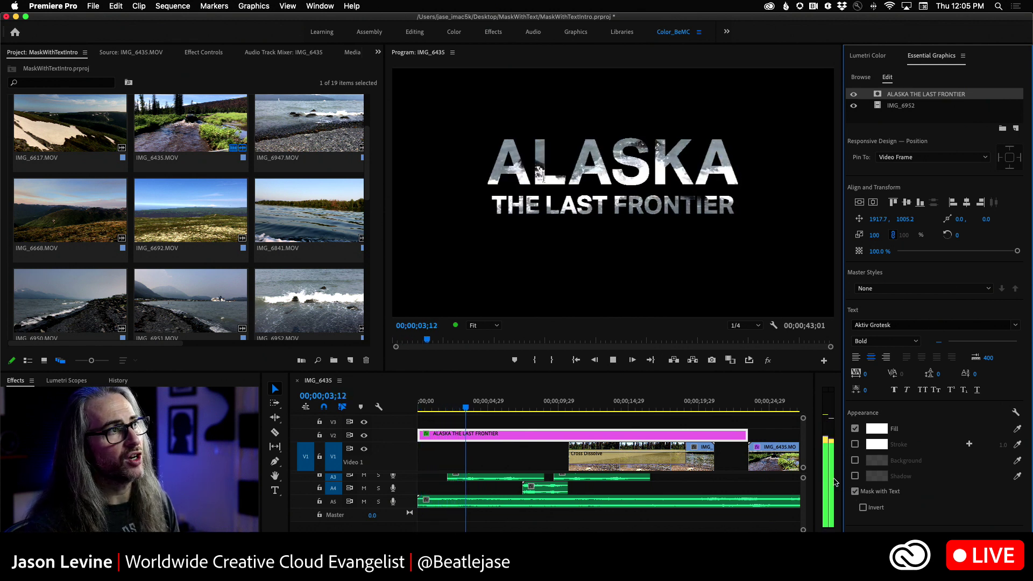
key(space)
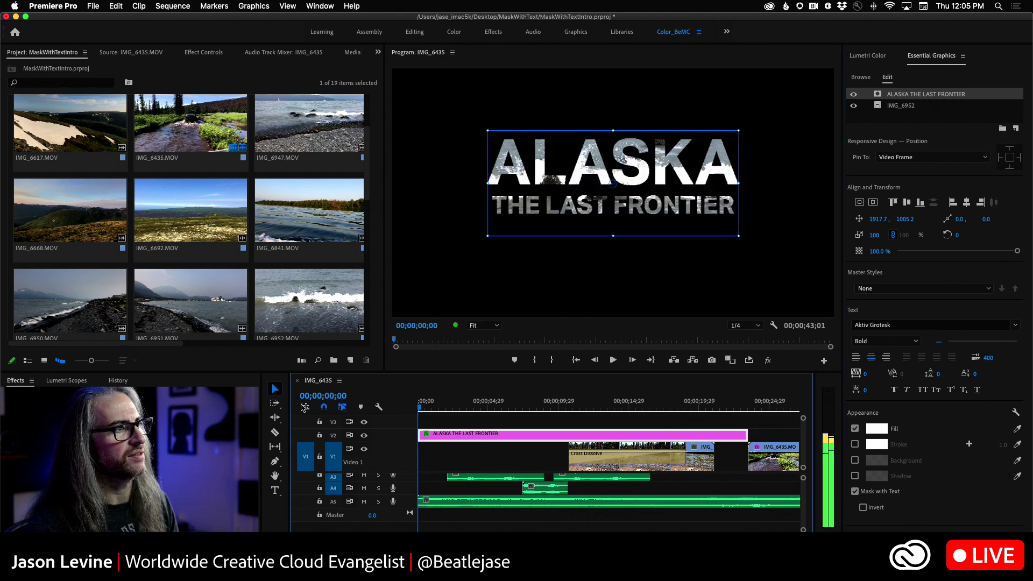
Step: Undo the text mask and remove the IMG_6952 layer from the graphic
key(super+z)
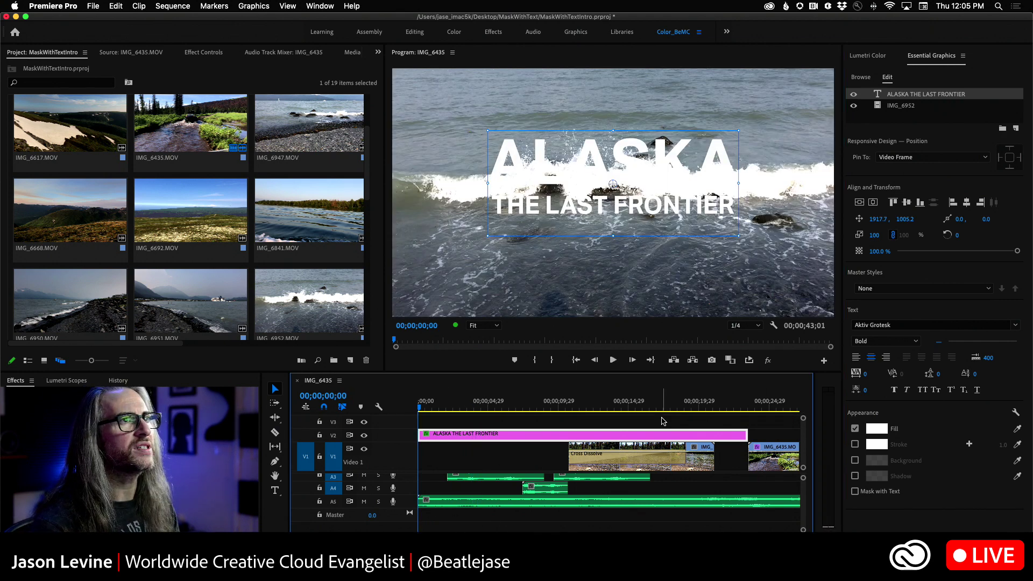
key(super+shift+z)
key(super+z)
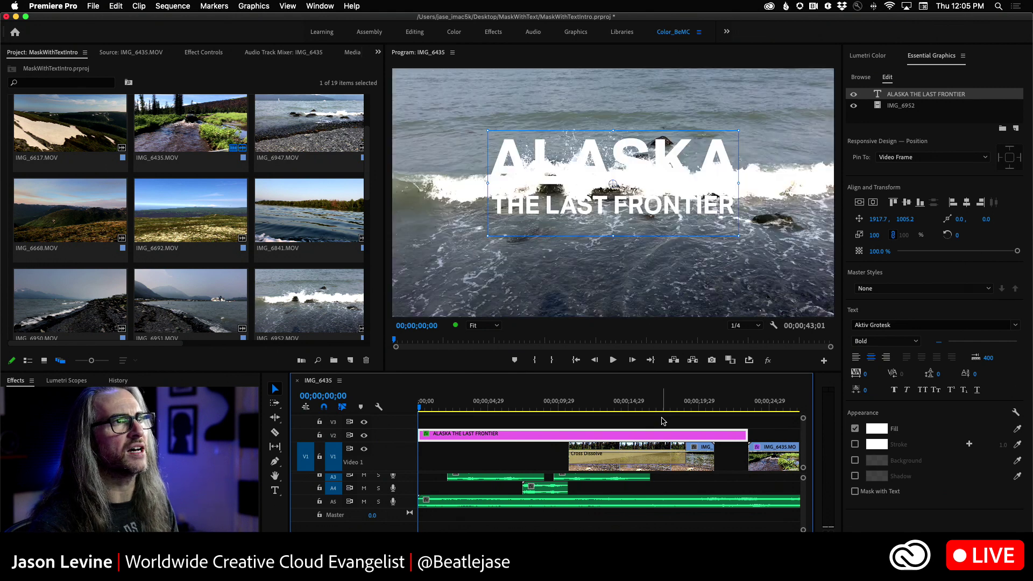
key(super+z)
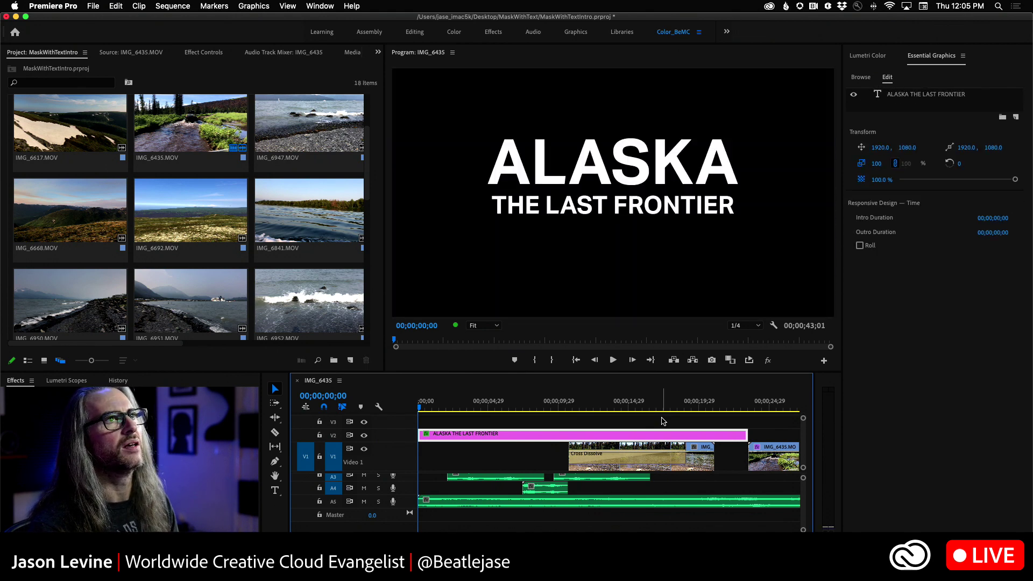
Step: Choose IMG_6952.MOV again through New Layer > From File
click(1016, 117)
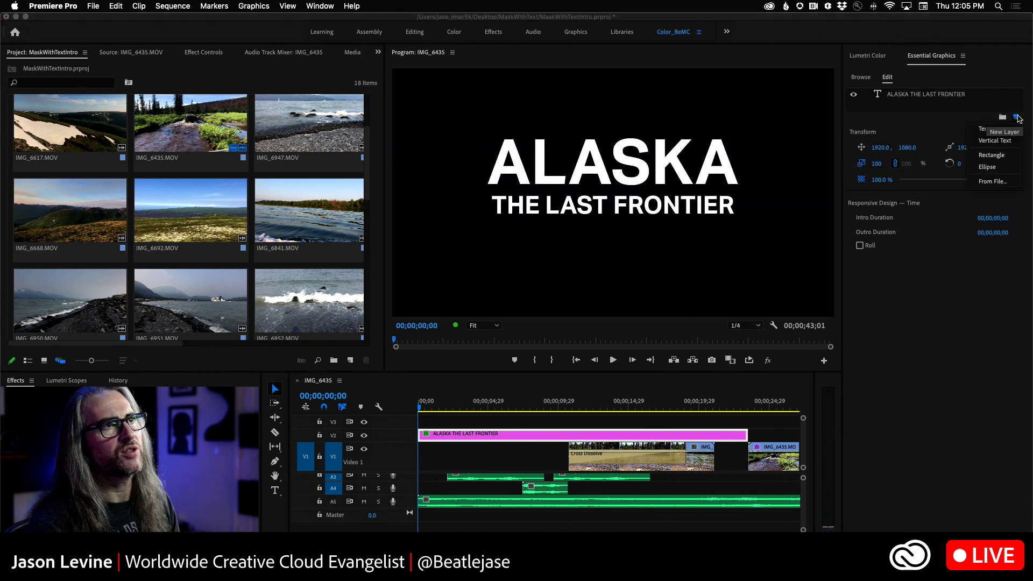
click(1003, 181)
scroll(474, 242, down, 10)
click(449, 243)
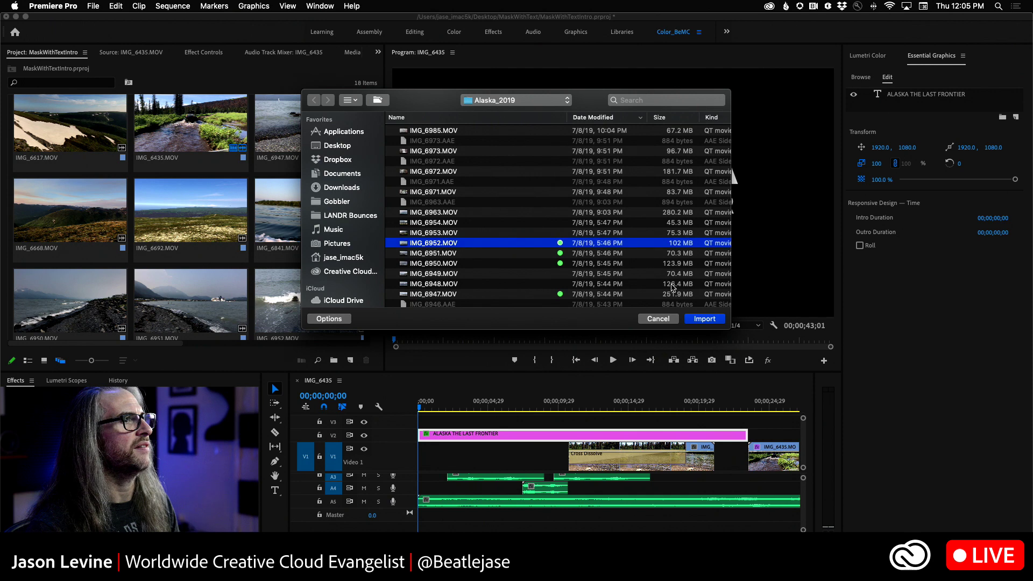
Step: Import IMG_6952, drag it under the title text, and enable Mask with Text on the title layer
click(704, 318)
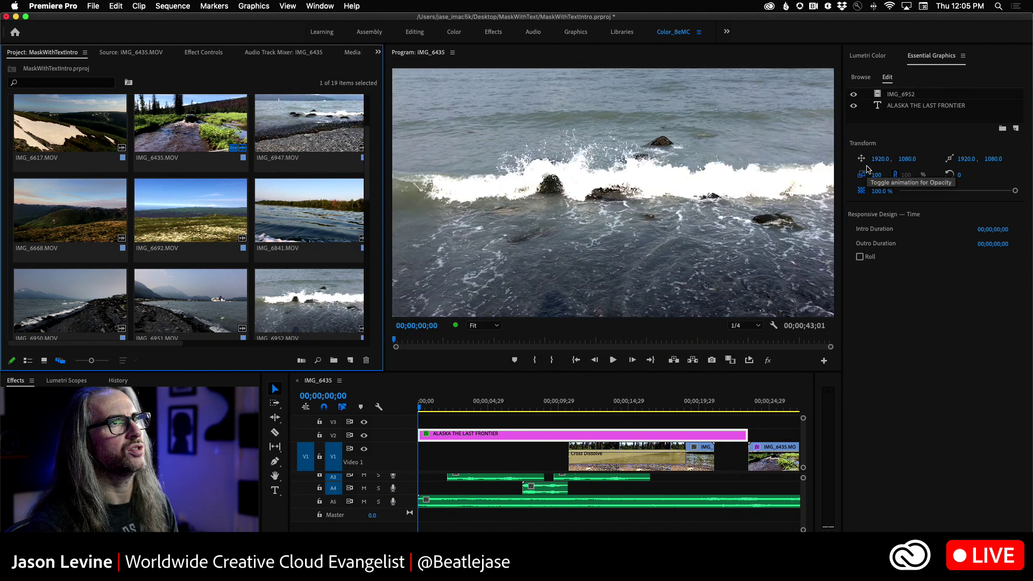
click(900, 95)
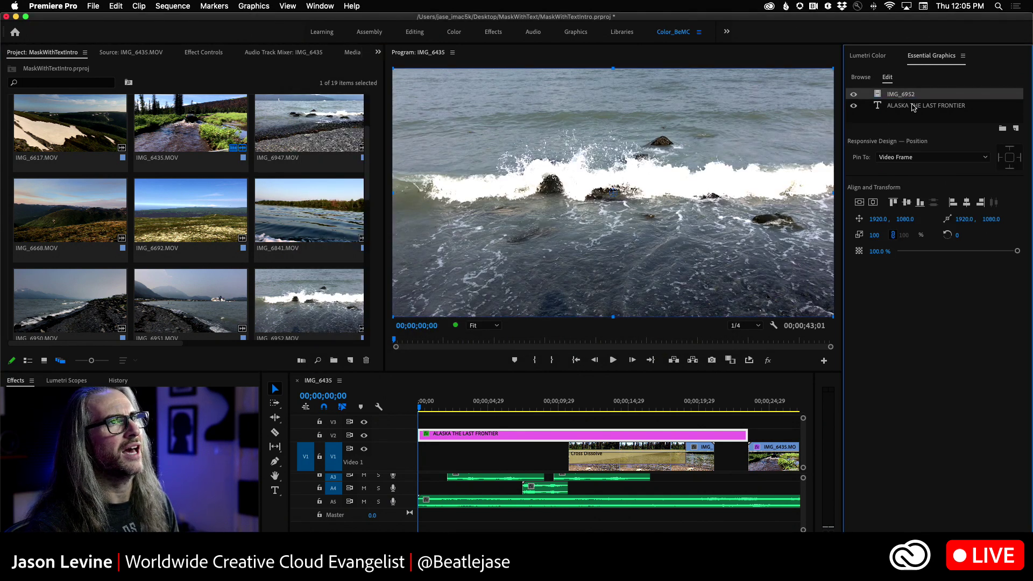
click(912, 107)
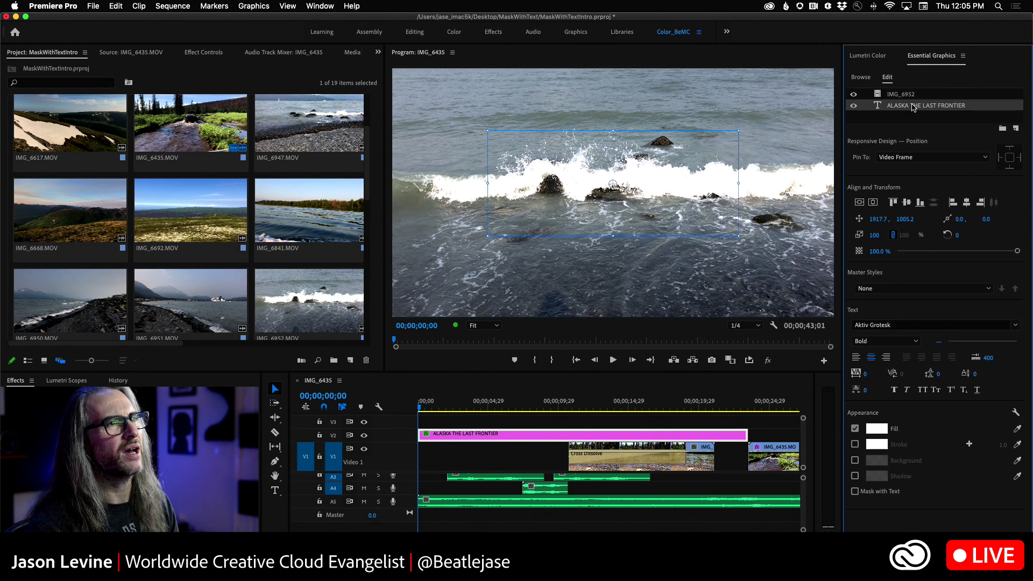
click(855, 492)
drag(896, 95, 898, 137)
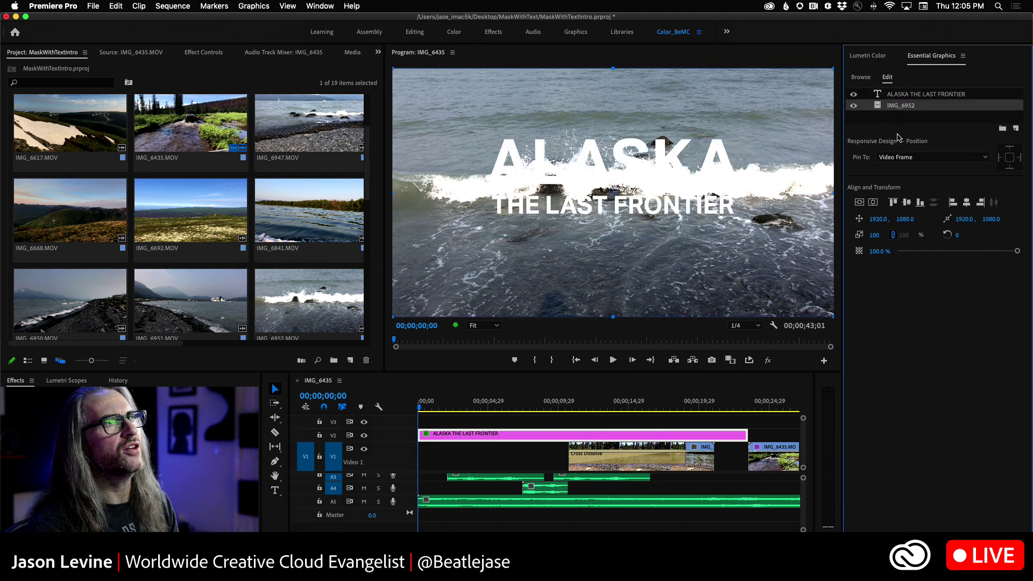
click(901, 96)
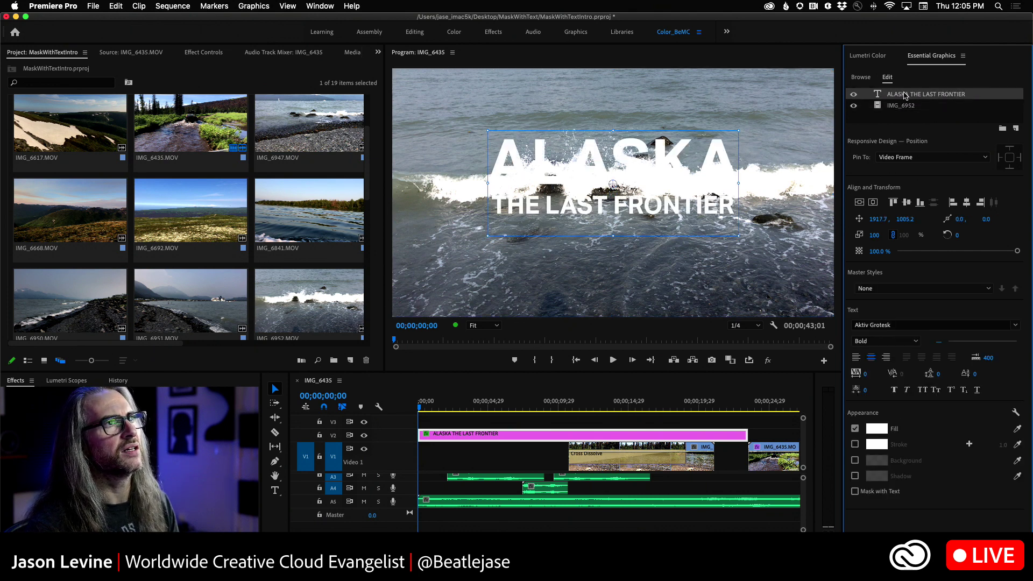
click(854, 492)
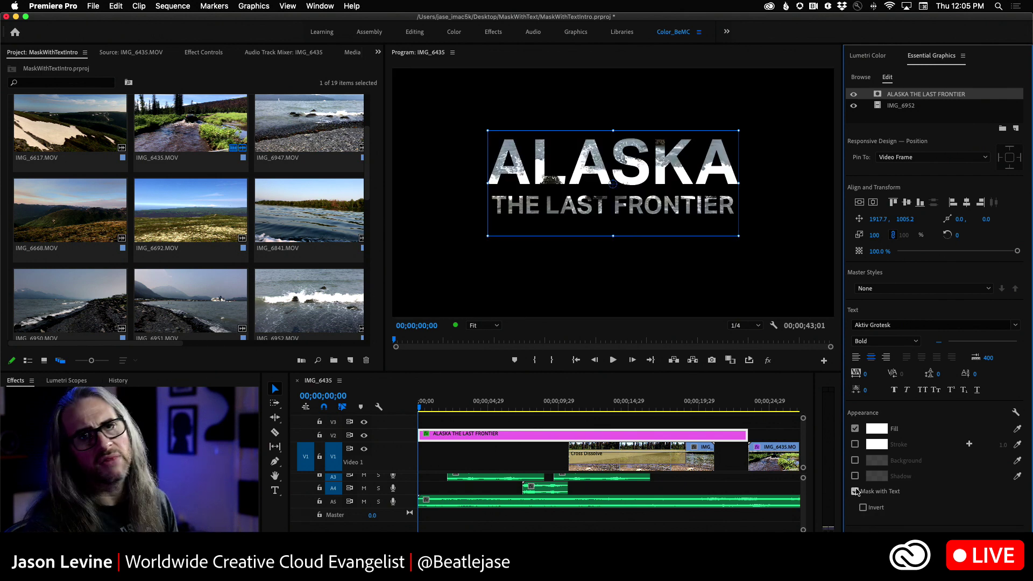
Step: Mute A3–A5, unmute A4, and play the masked title back from the start
key(space)
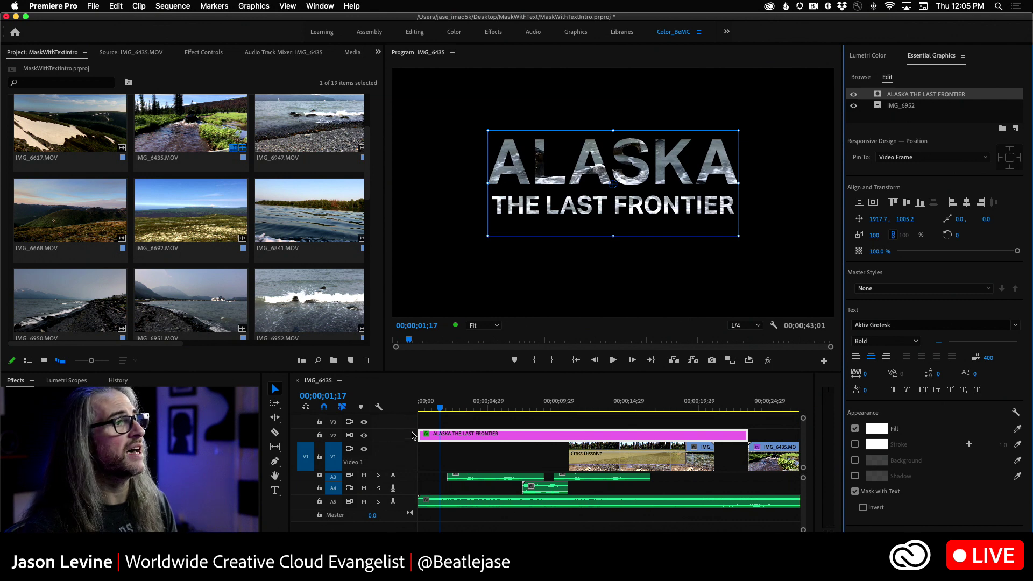
drag(439, 409, 419, 410)
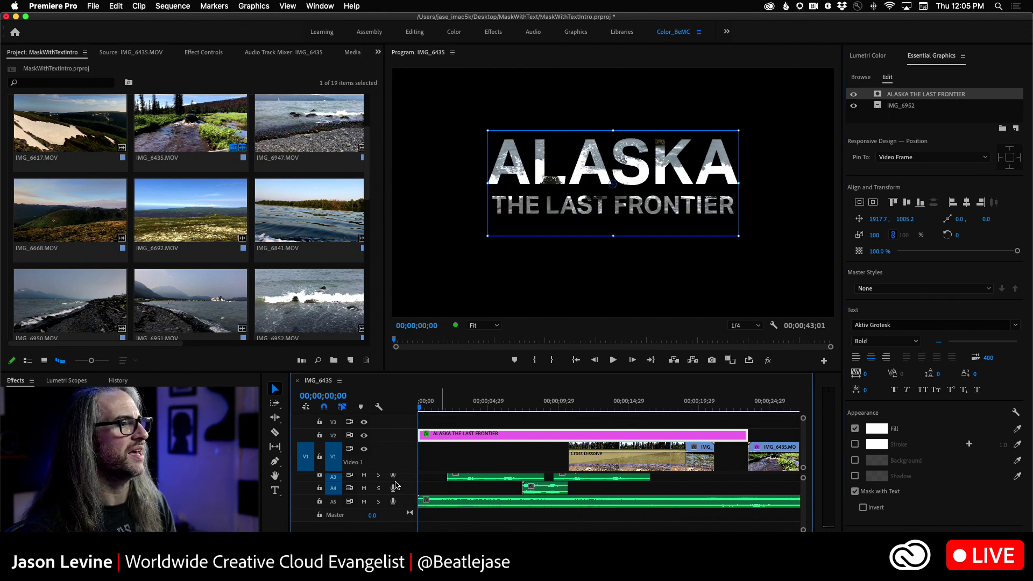
drag(364, 476, 364, 501)
key(space)
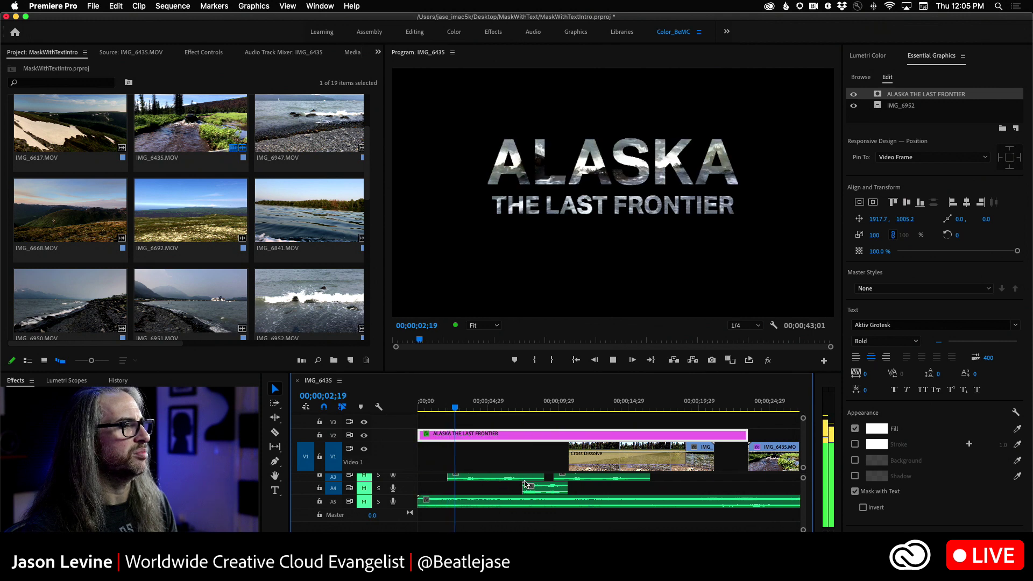
key(space)
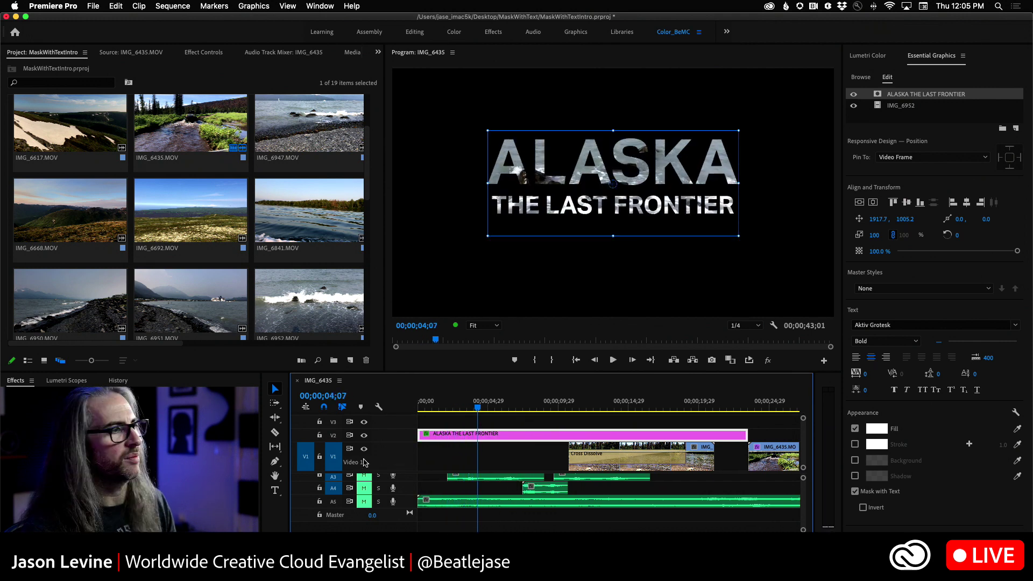
click(364, 490)
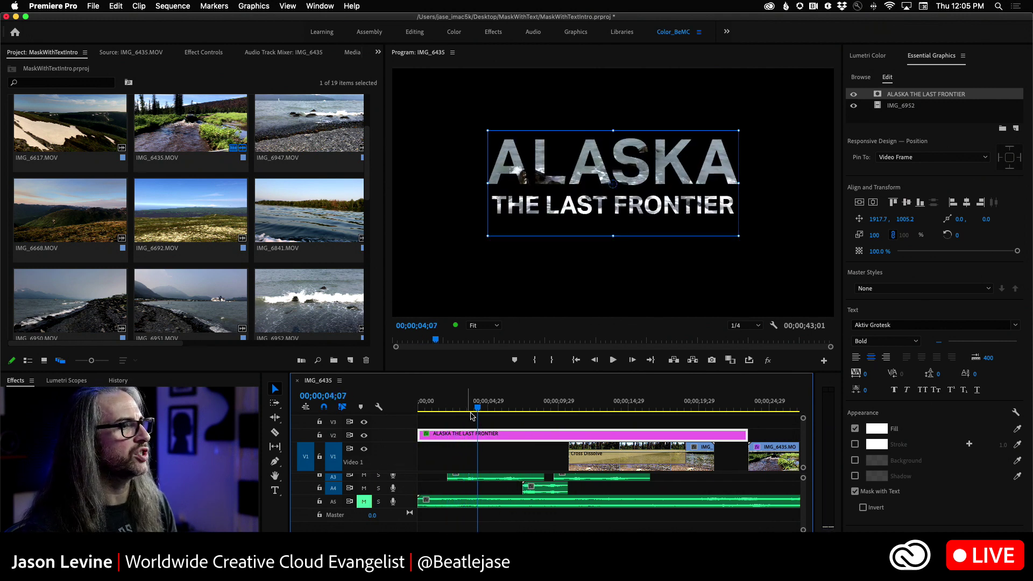
key(Home)
key(space)
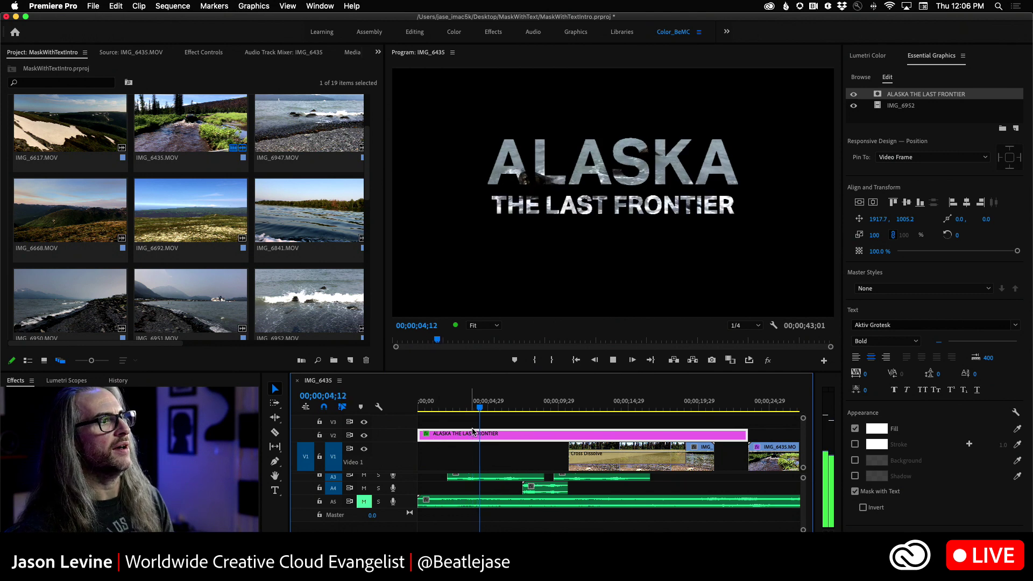
key(space)
key(Home)
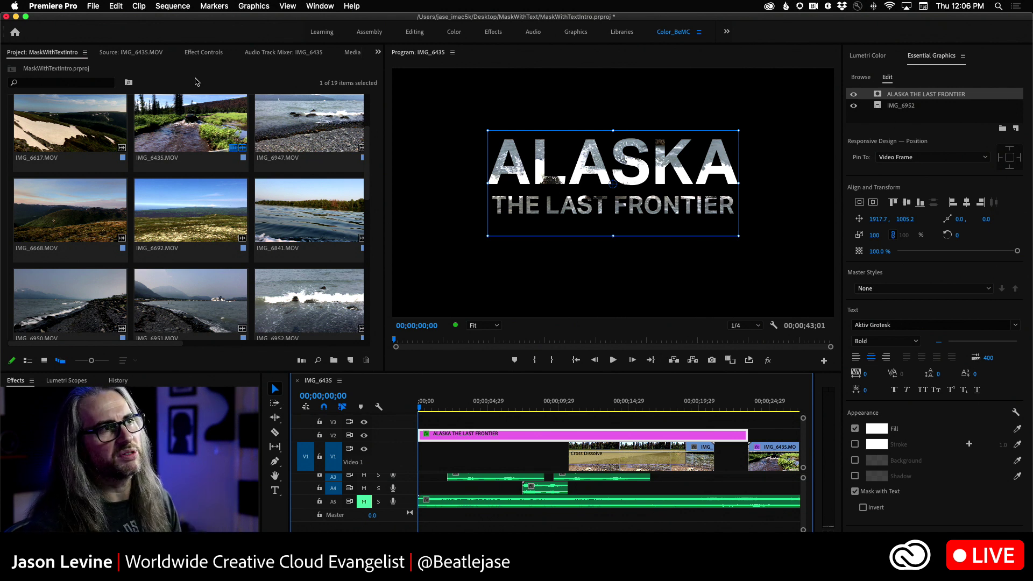
Step: Open Effect Controls for the title graphic and drag its Scale up to about 3780
click(212, 54)
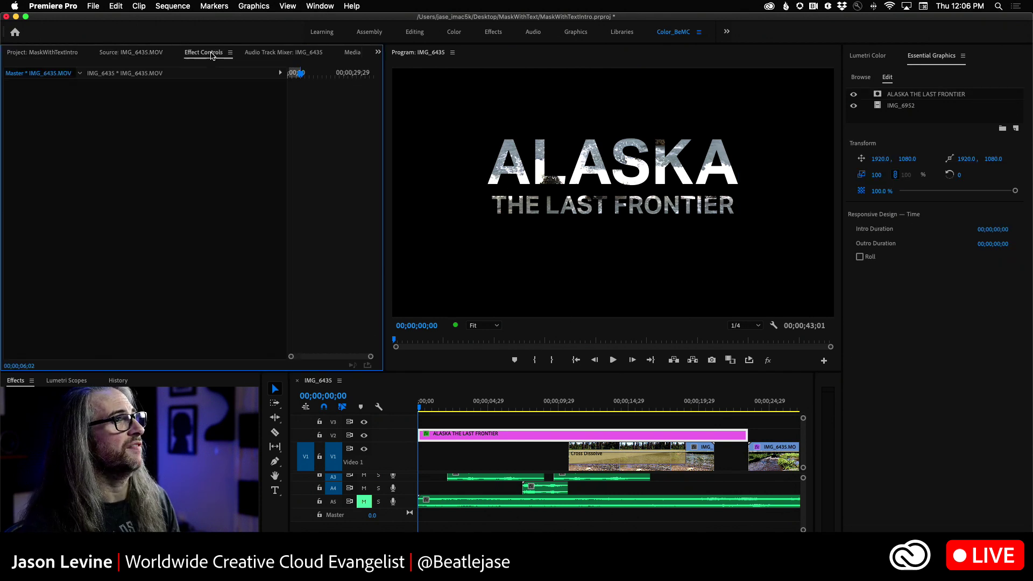
click(450, 435)
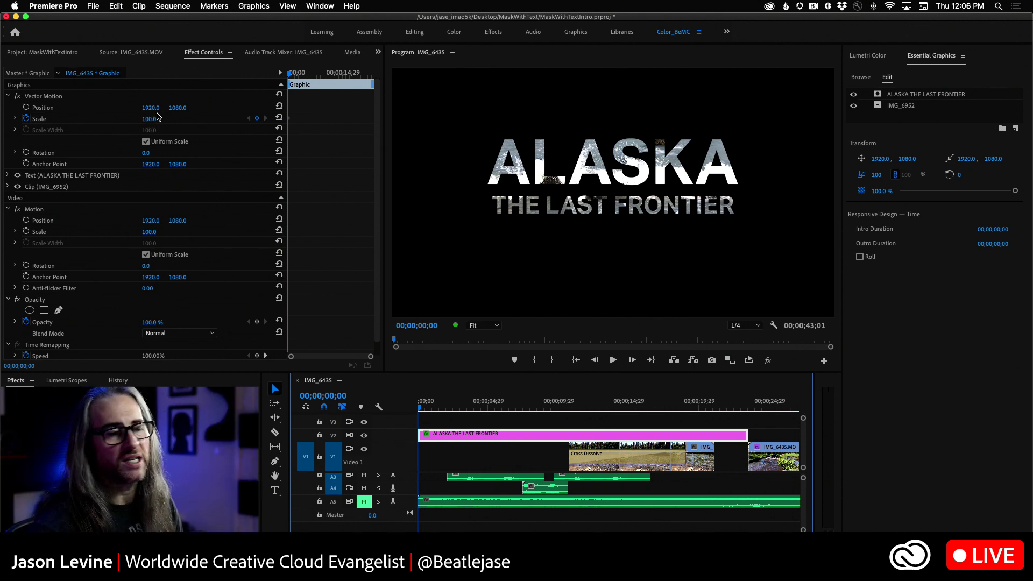
scroll(145, 122, down, 1)
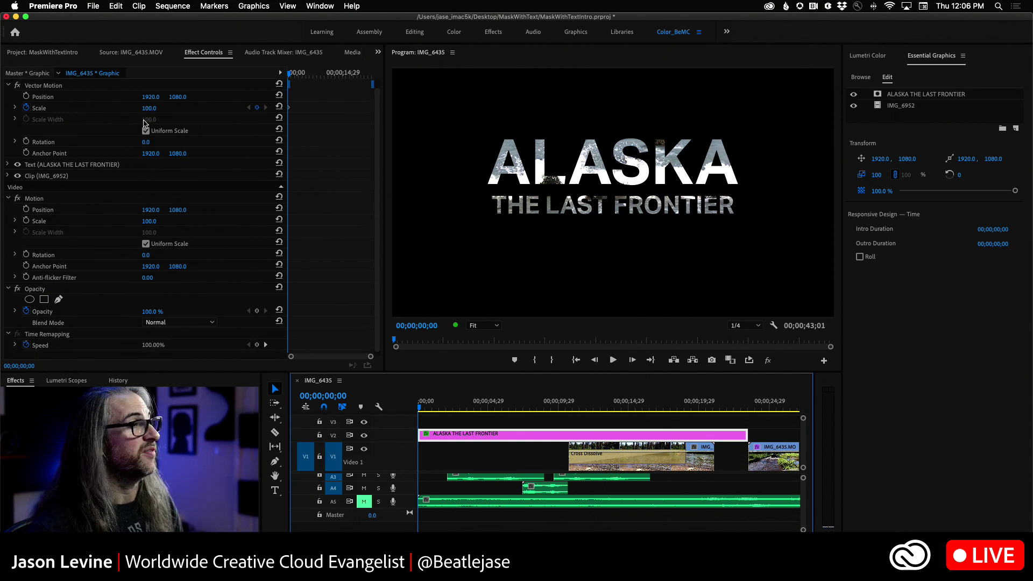
scroll(146, 124, down, 1)
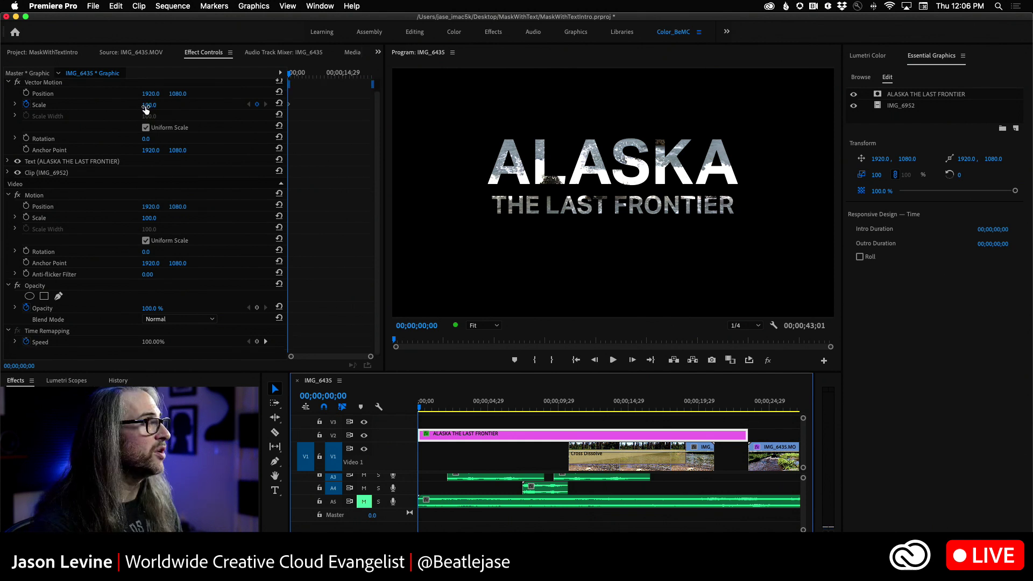
drag(145, 108, 1032, 107)
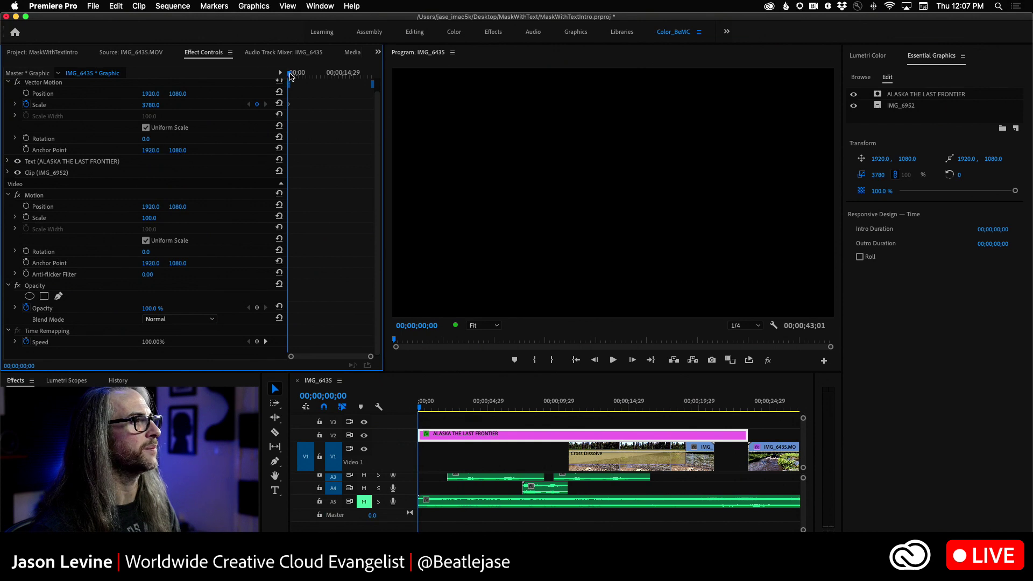
Step: At about 10;11, set Scale to 100 to add a keyframe
drag(290, 75, 327, 78)
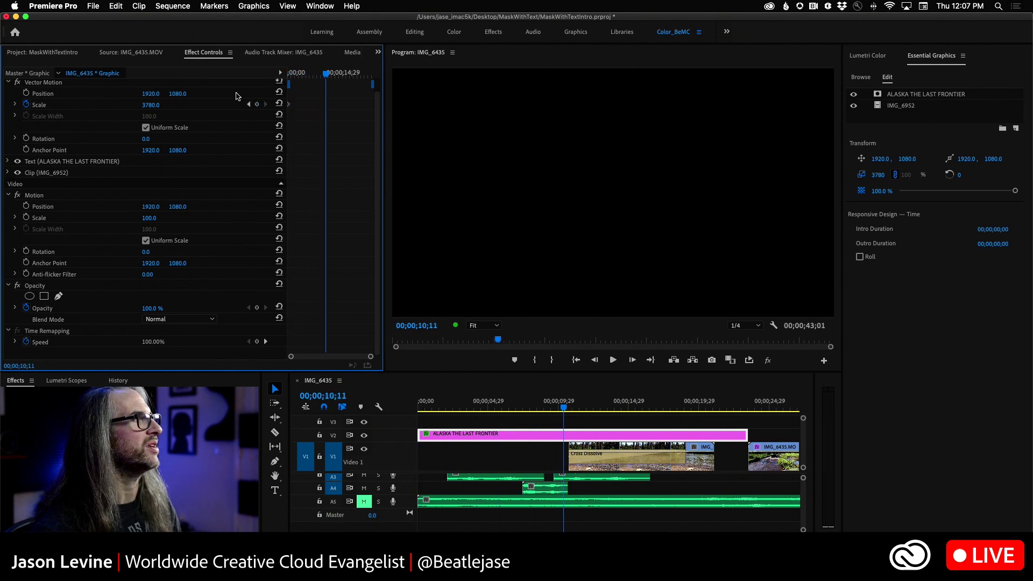
click(149, 106)
text(100)
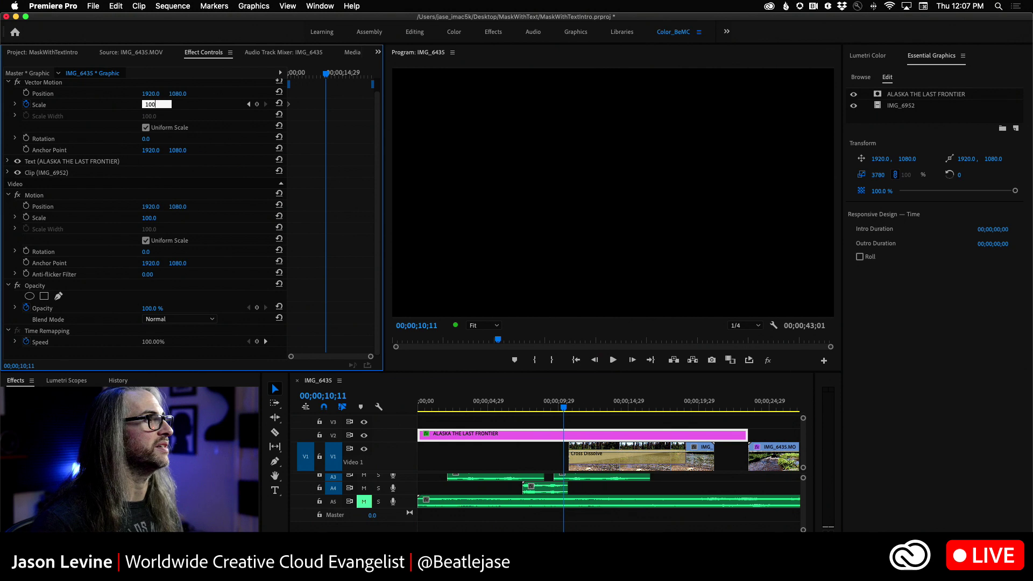
key(Return)
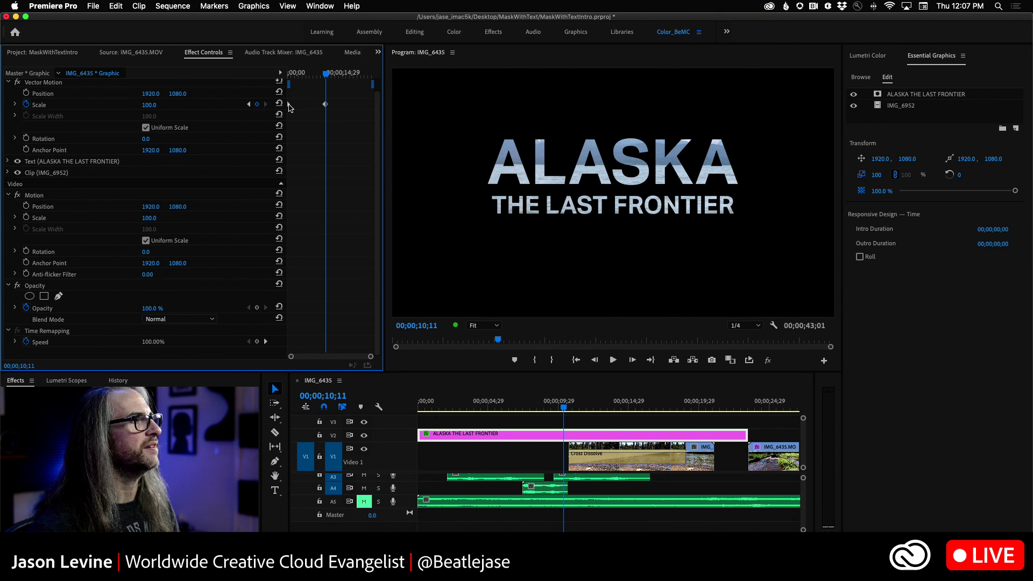
Step: Set the 100 Scale keyframe to Continuous Bezier, then to Ease In
right_click(325, 104)
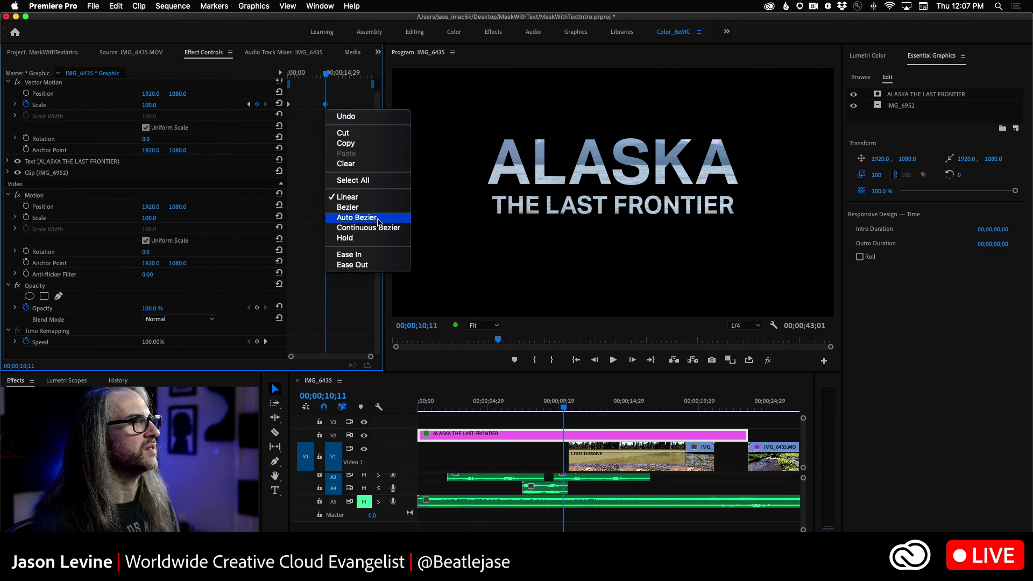
click(379, 227)
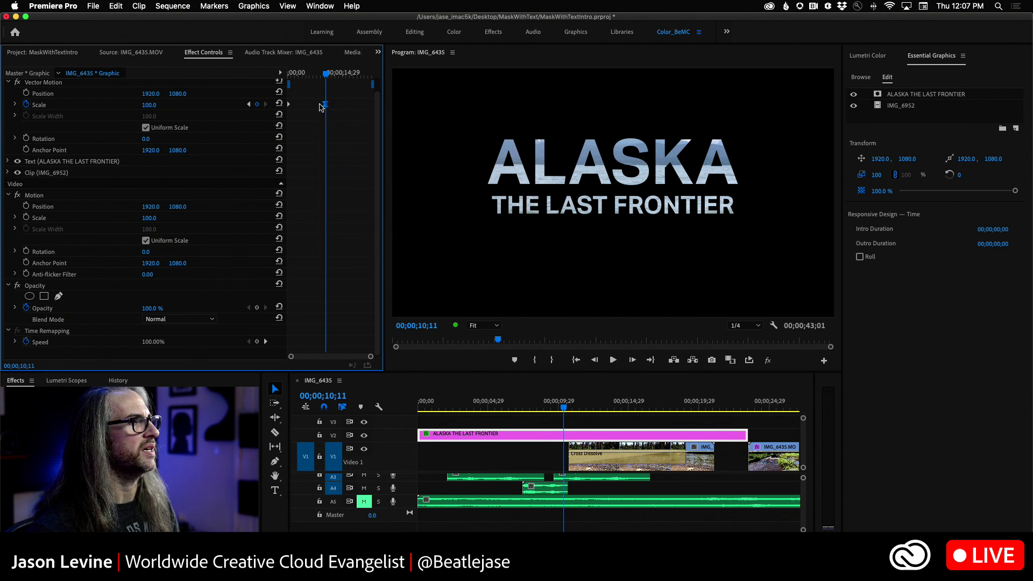
right_click(321, 106)
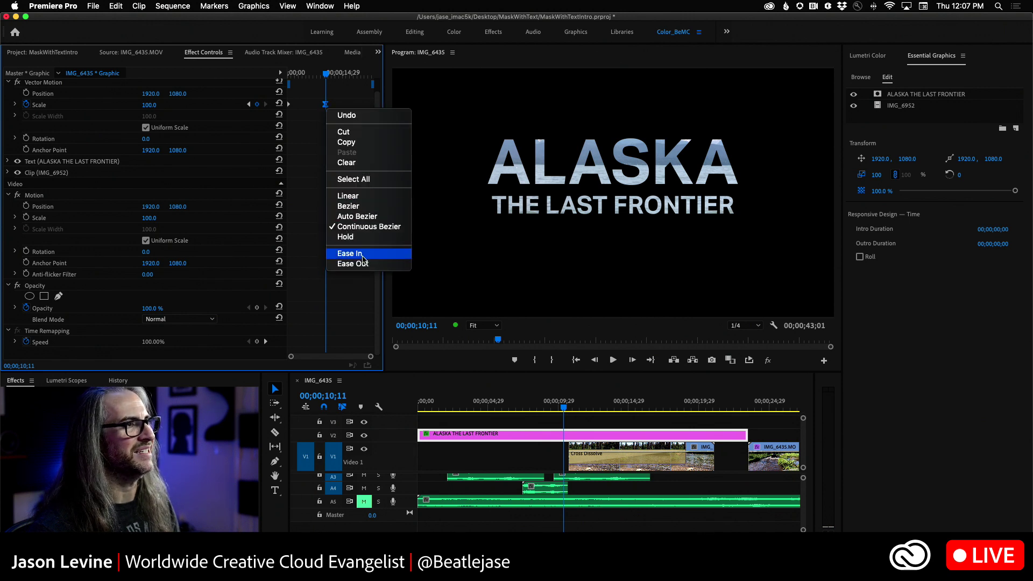
click(363, 256)
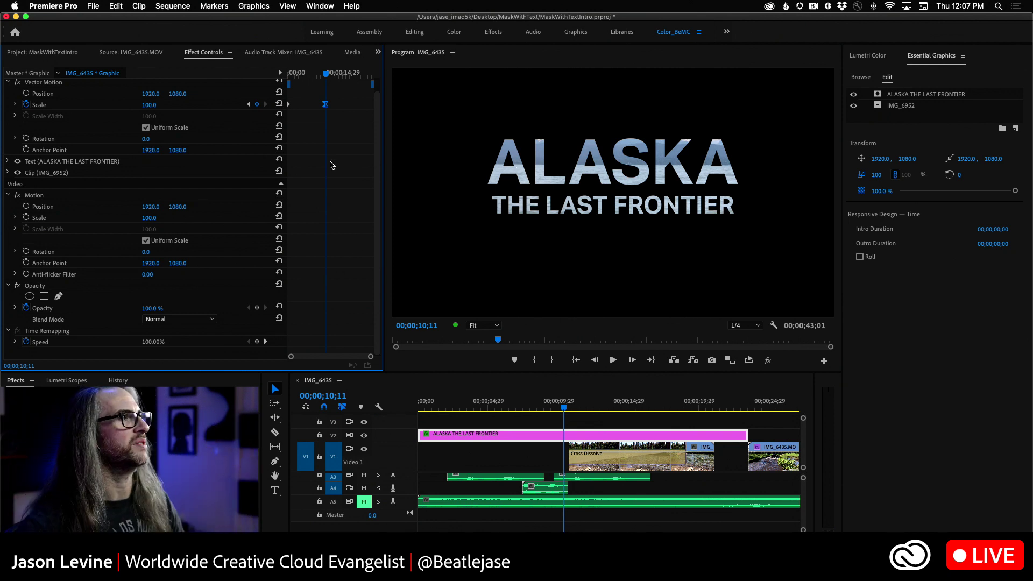
Step: Play the masked title from 00;00;00;00 to watch it shrink from full-frame to normal size
click(327, 75)
drag(326, 75, 255, 76)
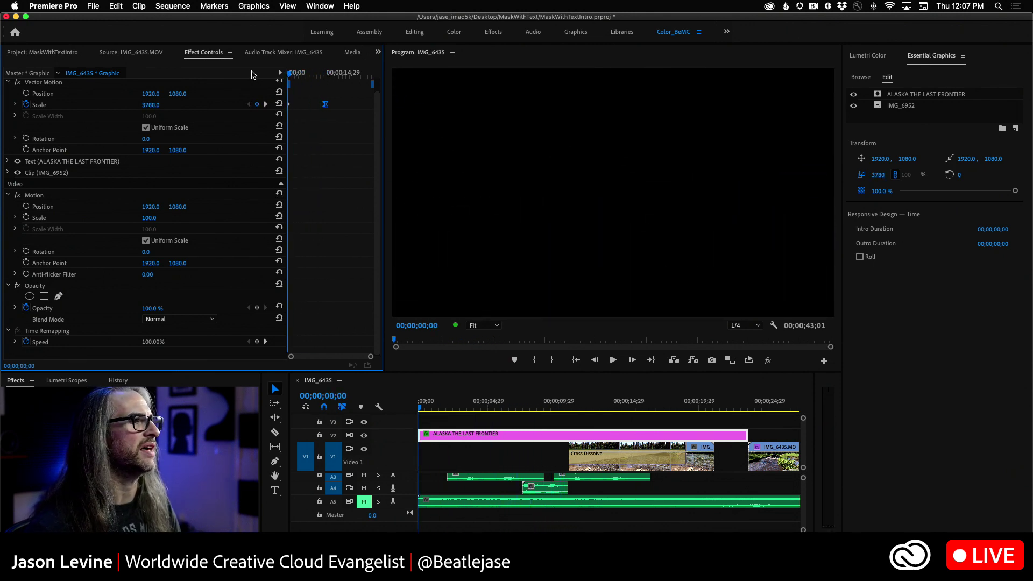
key(space)
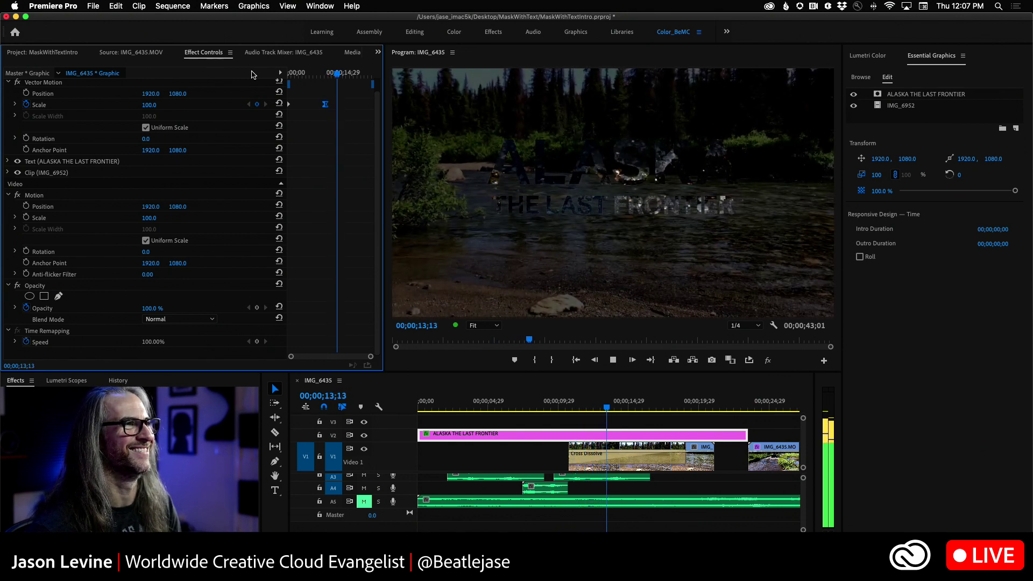
key(space)
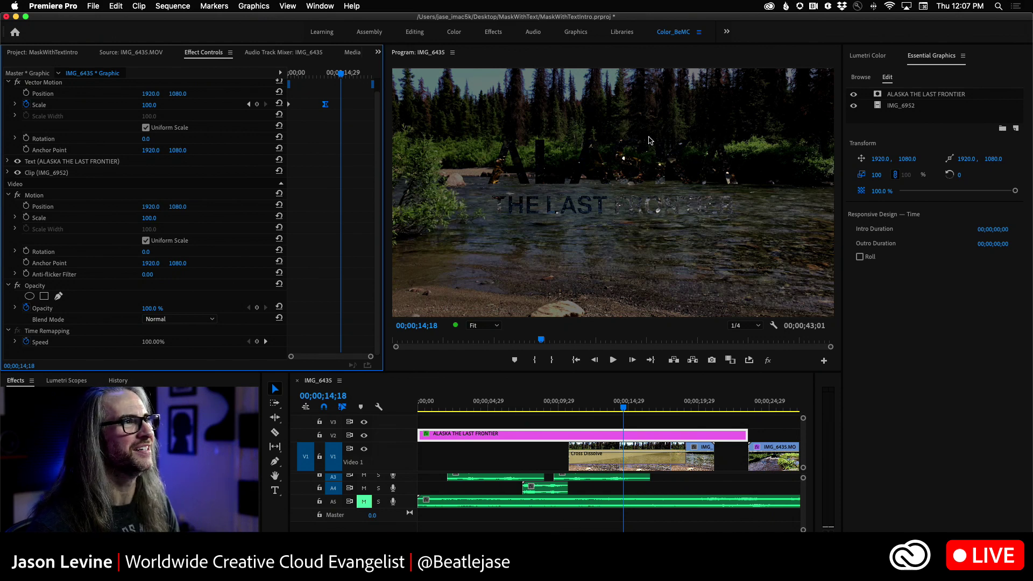
Step: Trim the ALASKA title clip to end around 14;29 and add a Cross Dissolve there
drag(747, 435, 637, 434)
drag(161, 457, 634, 435)
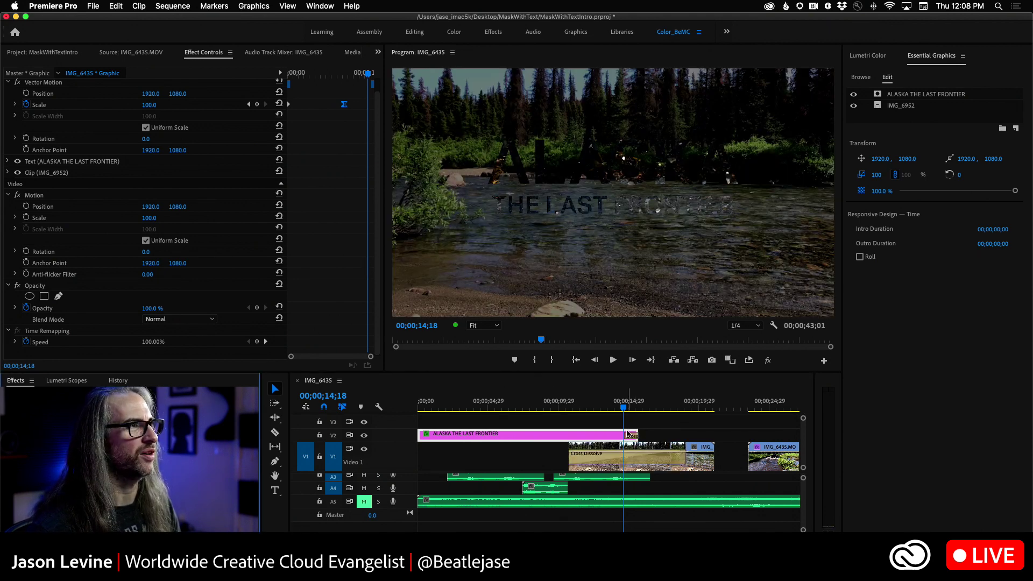
key(space)
Step: Scrub through the title fade-out and check the 1;20 Cross Dissolve's settings
click(615, 410)
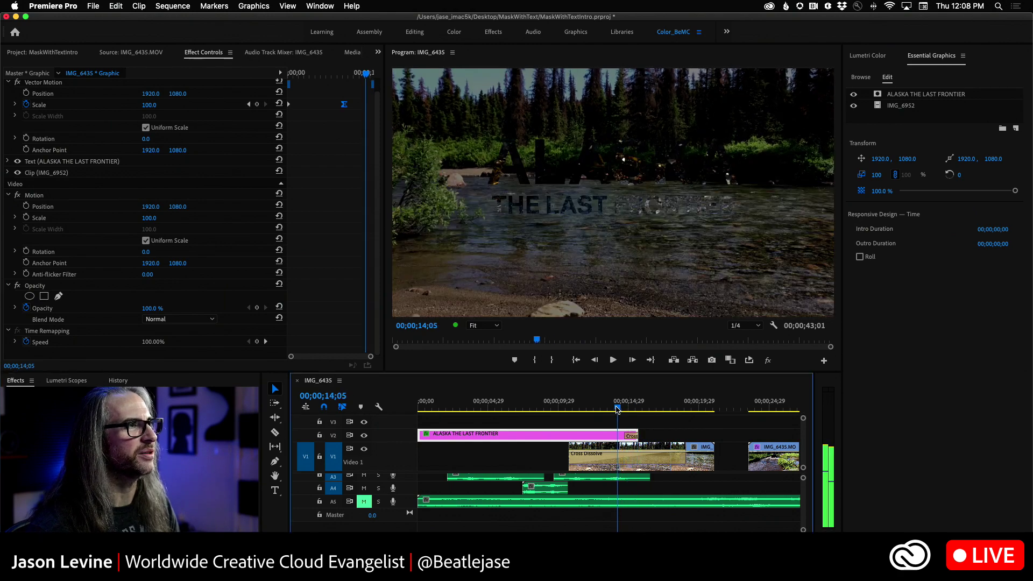
mouse_move(615, 410)
mouse_down()
mouse_move(581, 410)
mouse_move(620, 410)
mouse_up()
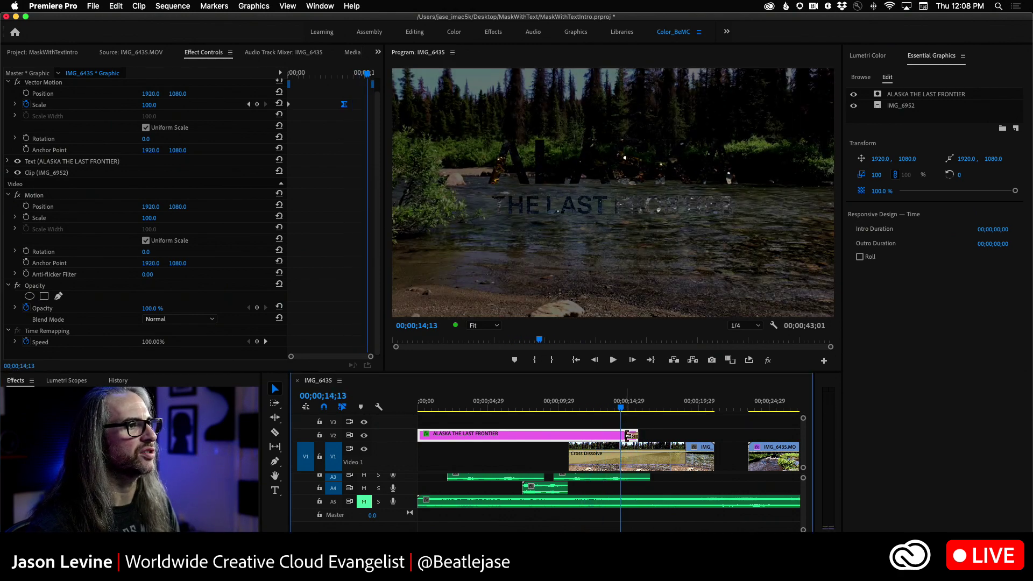
click(629, 436)
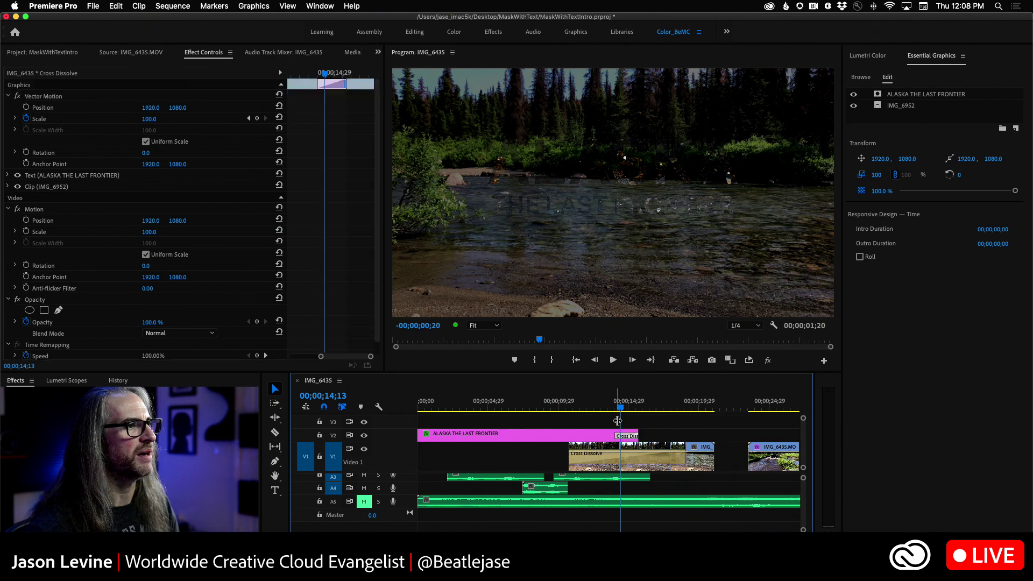
key(Home)
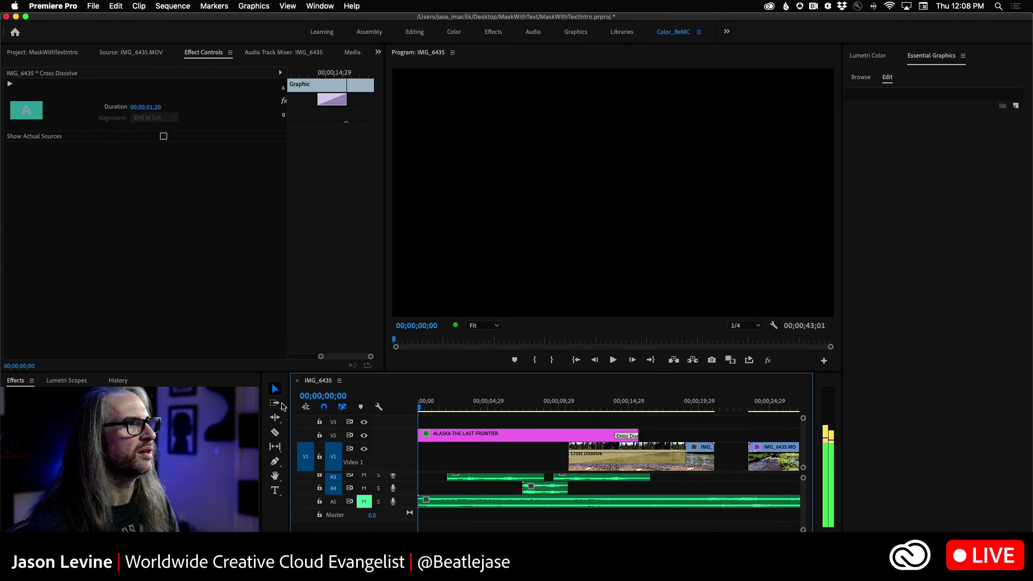
Step: Set Program monitor playback resolution to Full and play the sequence from the start
click(745, 326)
click(744, 332)
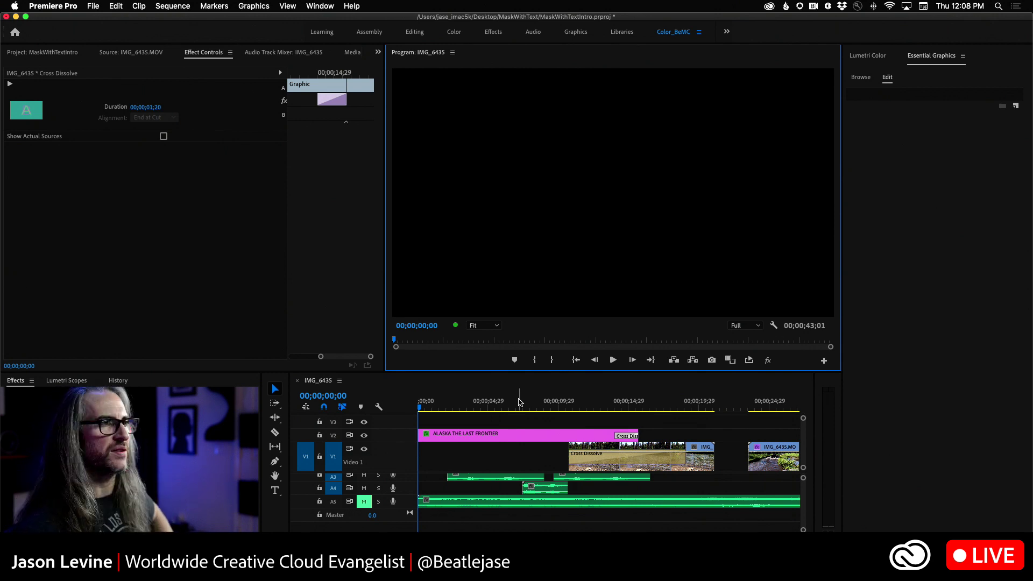
key(space)
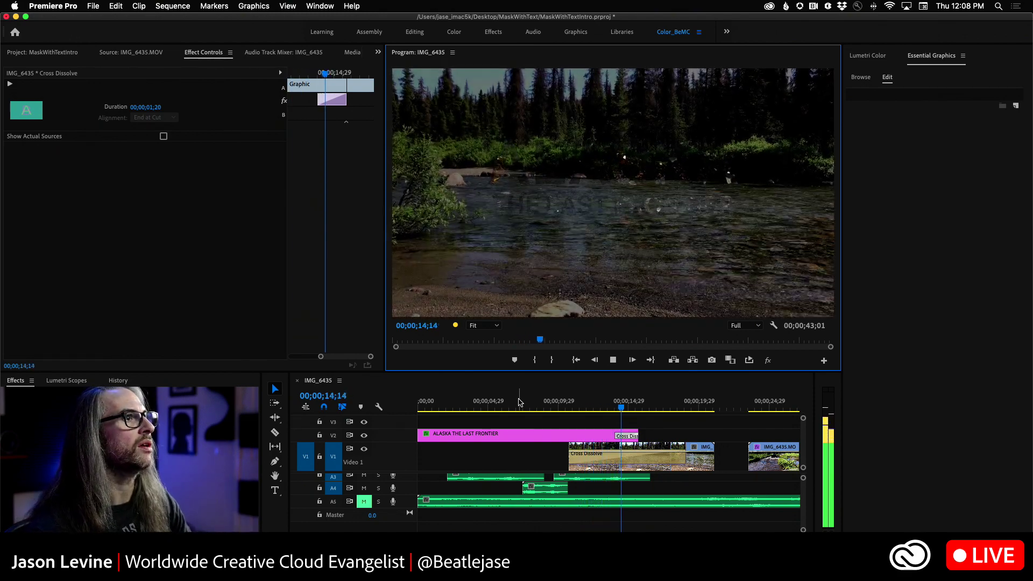
key(space)
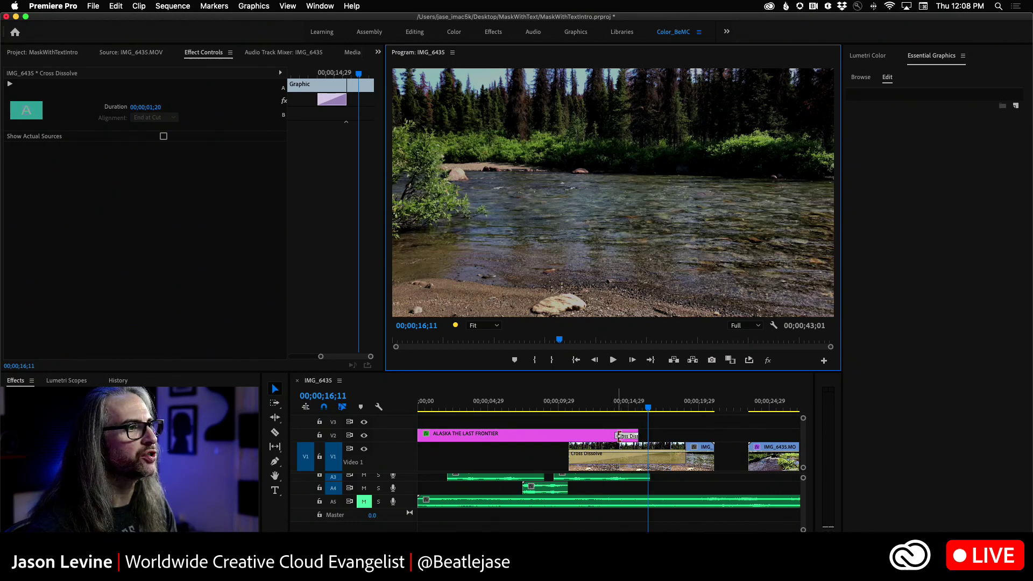
Step: Shorten the title's Cross Dissolve to 26 frames and preview the fade
mouse_move(619, 436)
mouse_down()
mouse_move(635, 436)
mouse_move(625, 436)
mouse_up()
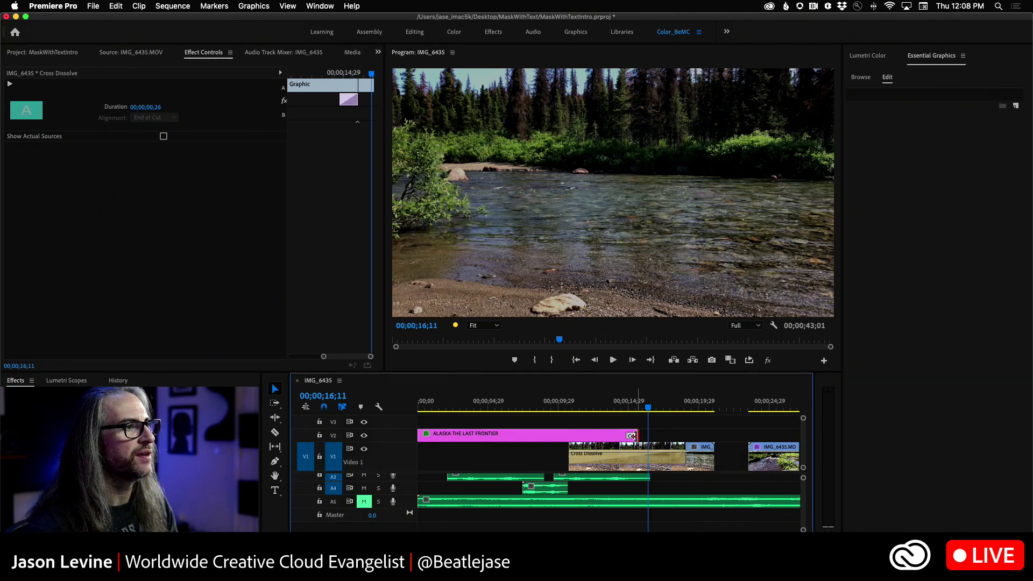
click(607, 406)
key(space)
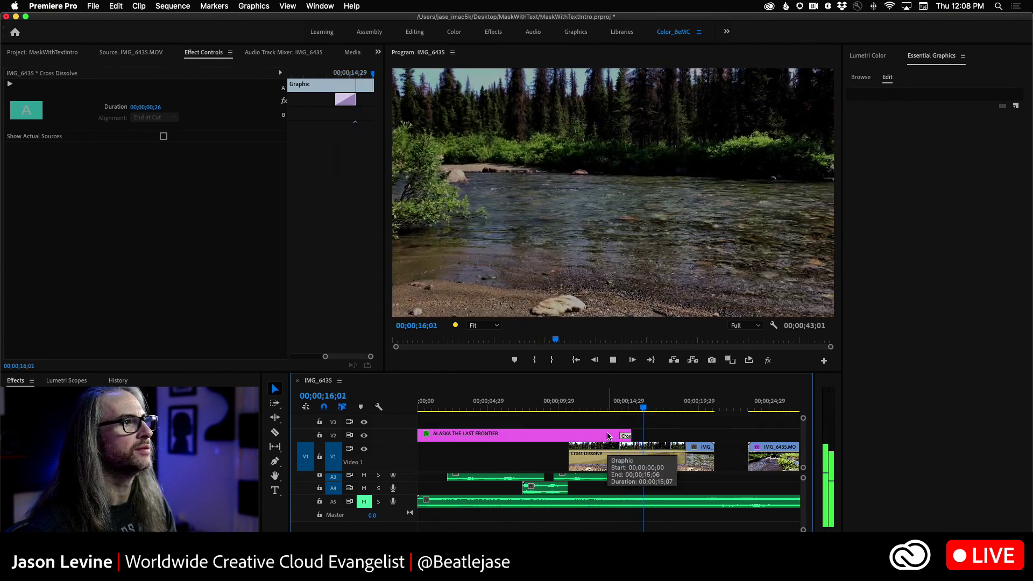
key(space)
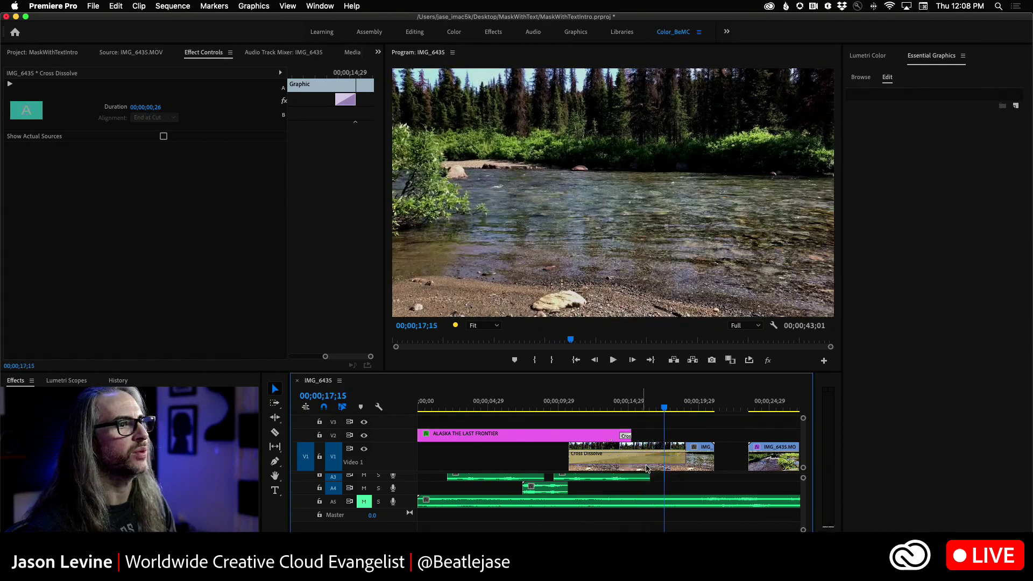
drag(665, 407, 303, 394)
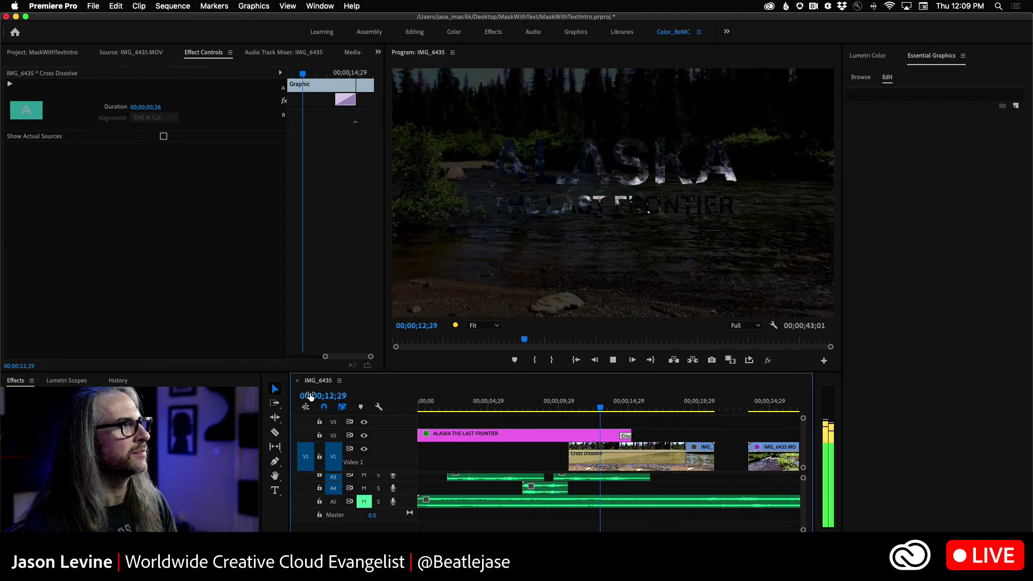
Step: Apply Ease In to the title's Scale keyframe, working at 08;12
key(space)
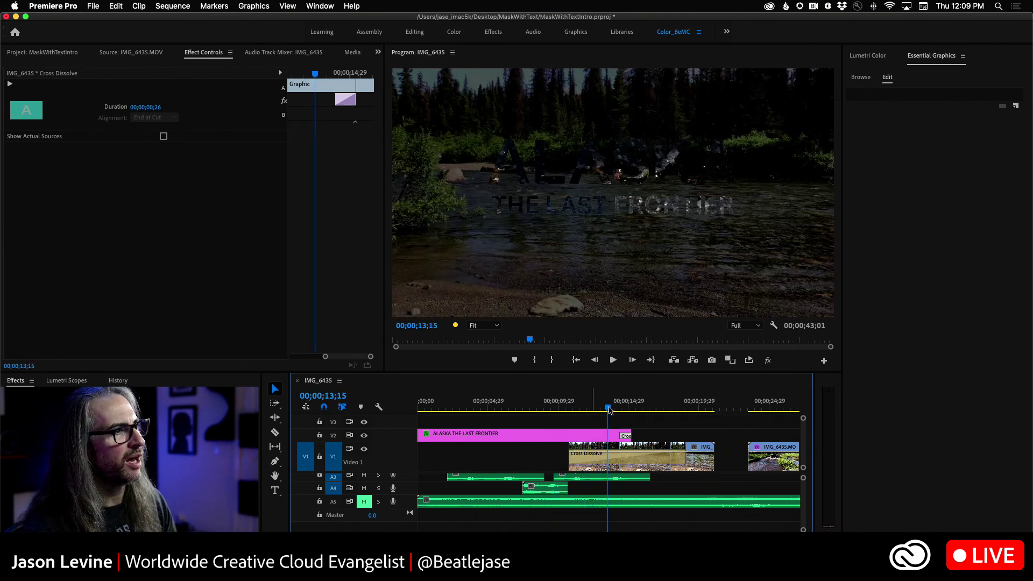
drag(610, 407, 536, 408)
click(486, 437)
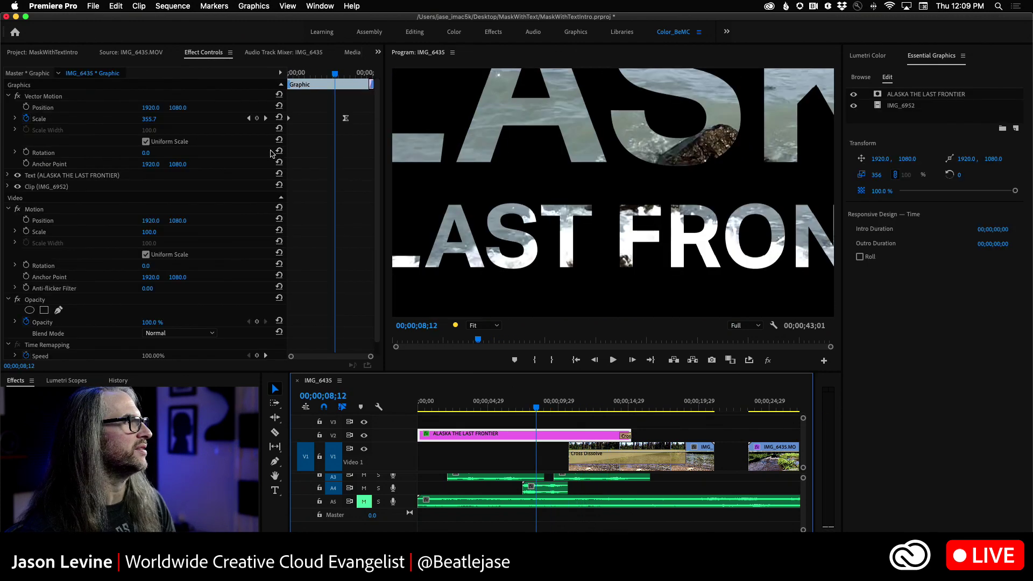
click(345, 120)
right_click(345, 119)
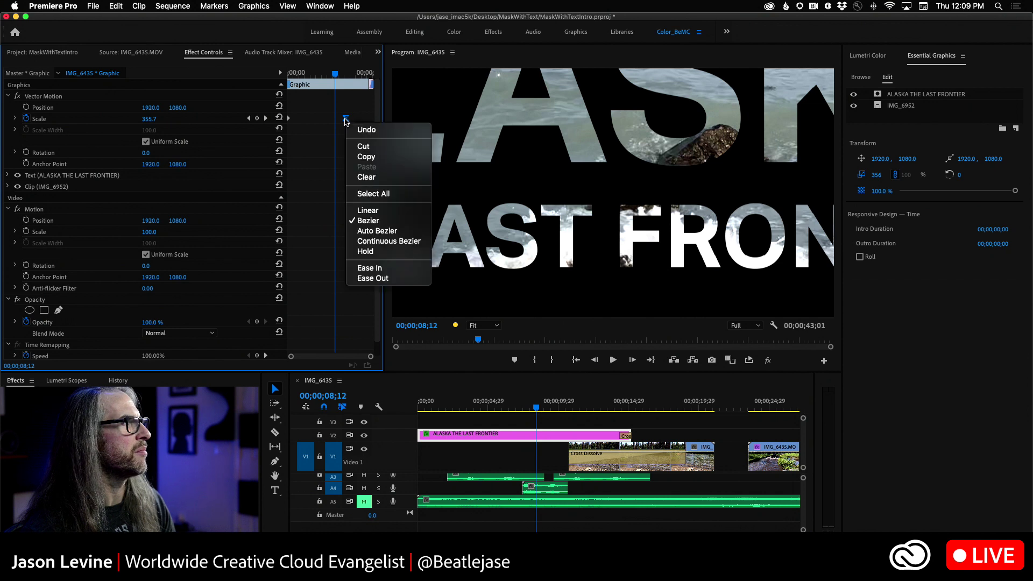
click(375, 267)
Step: Switch the Scale keyframe to Auto Bezier and preview the zoom
right_click(346, 118)
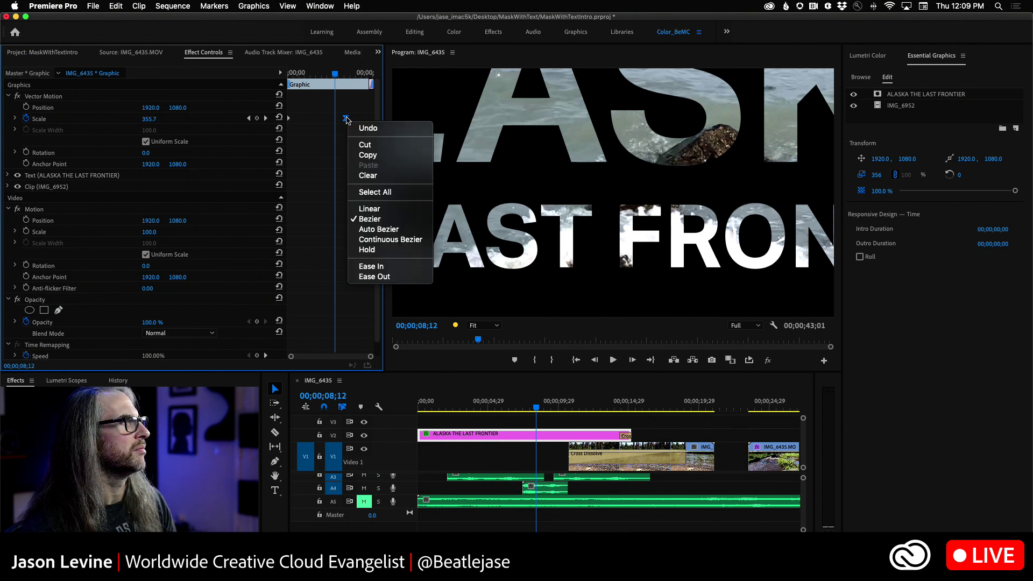
click(386, 232)
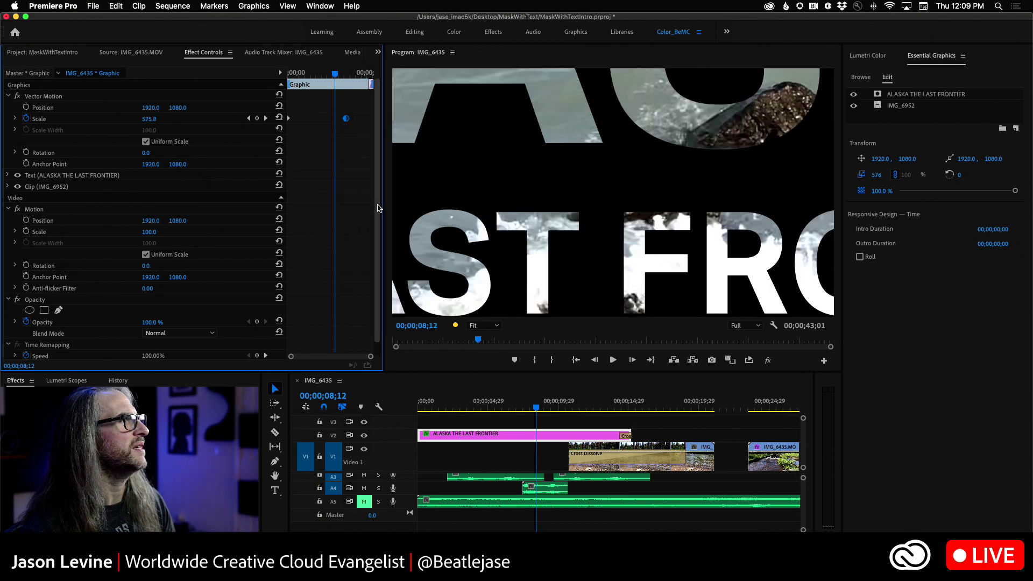
key(space)
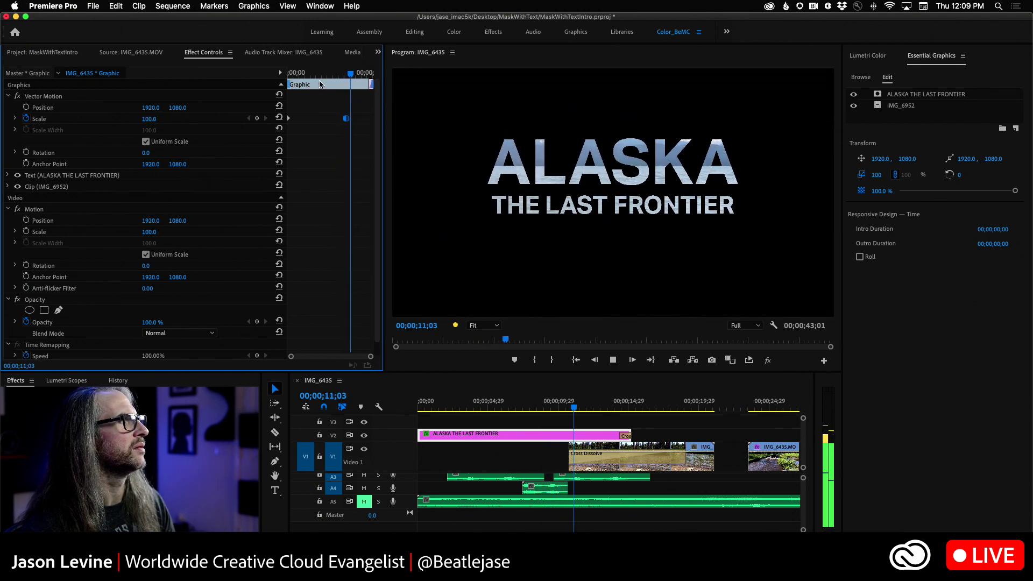
drag(350, 74, 316, 75)
key(space)
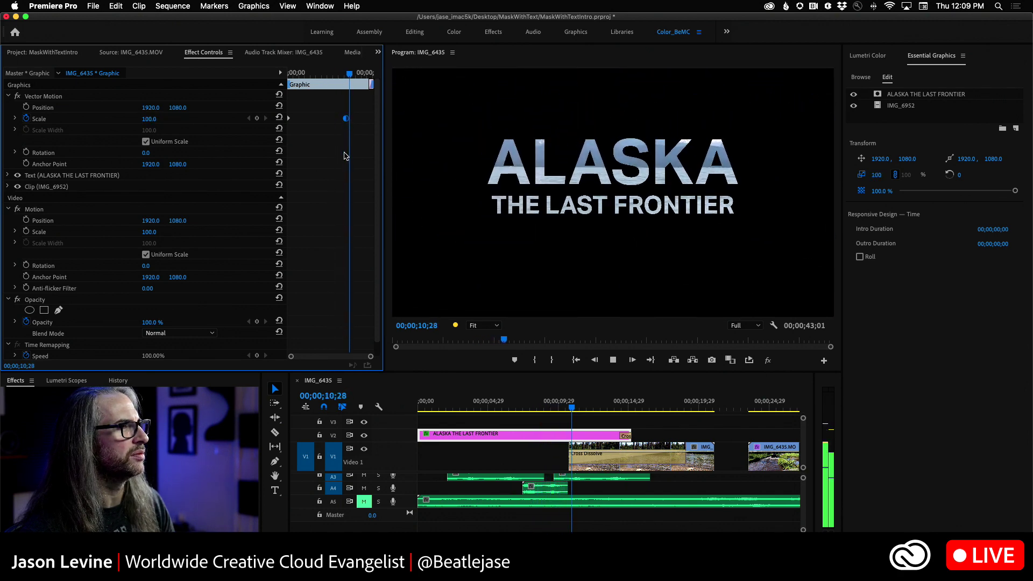
key(space)
Step: Change the Scale keyframe to Bezier interpolation and replay the title animation
right_click(346, 119)
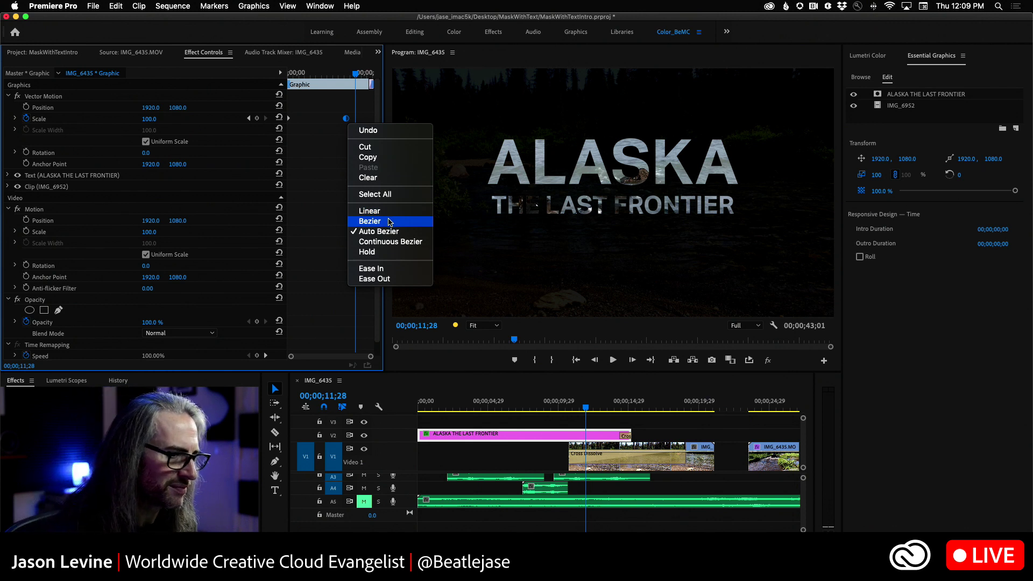
click(370, 221)
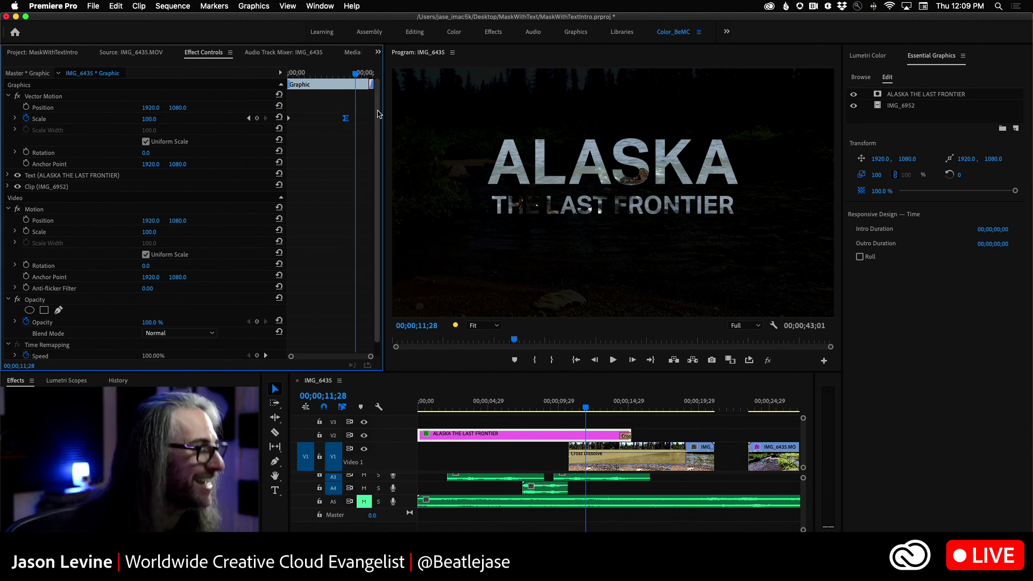
drag(356, 74, 321, 78)
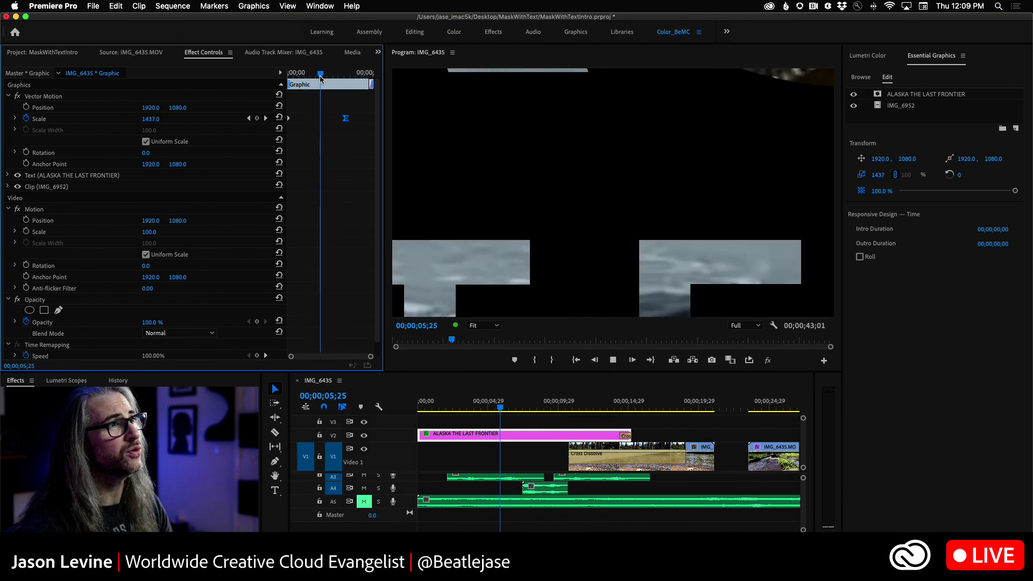
key(space)
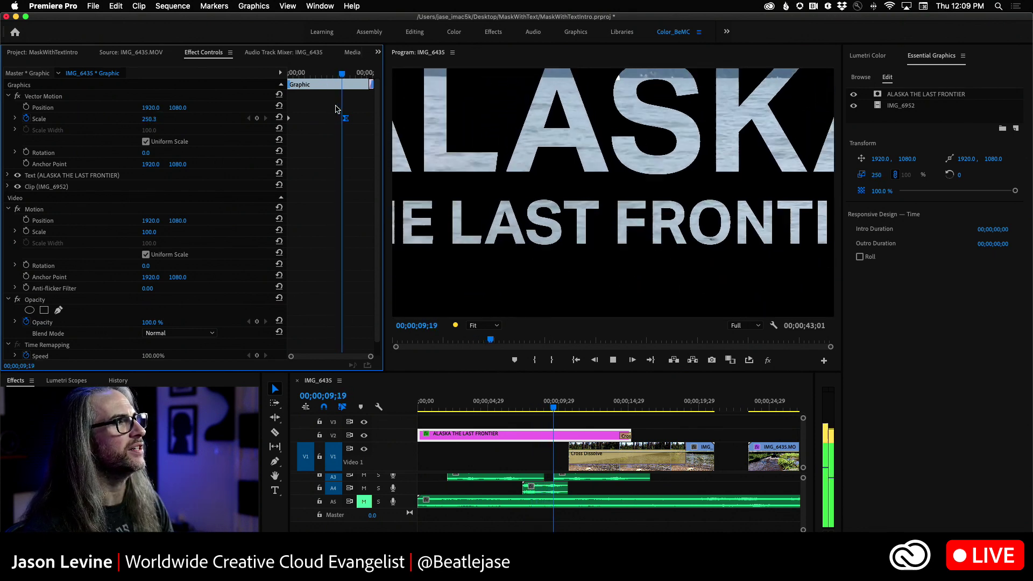
key(space)
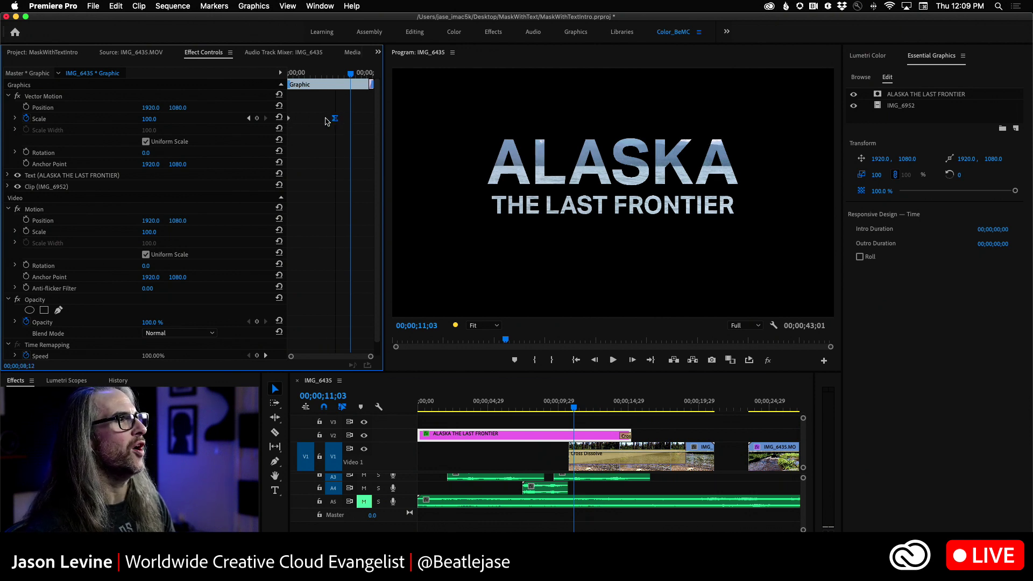
Step: Move the final Scale keyframe later and set Ease Out on the starting Scale keyframe
drag(288, 120, 341, 121)
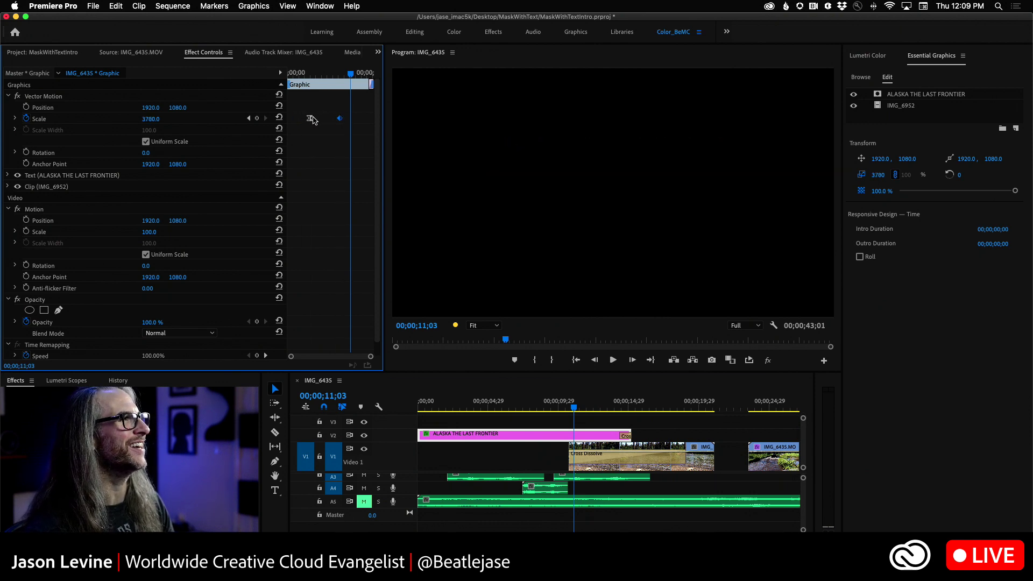
drag(351, 79, 302, 79)
right_click(289, 120)
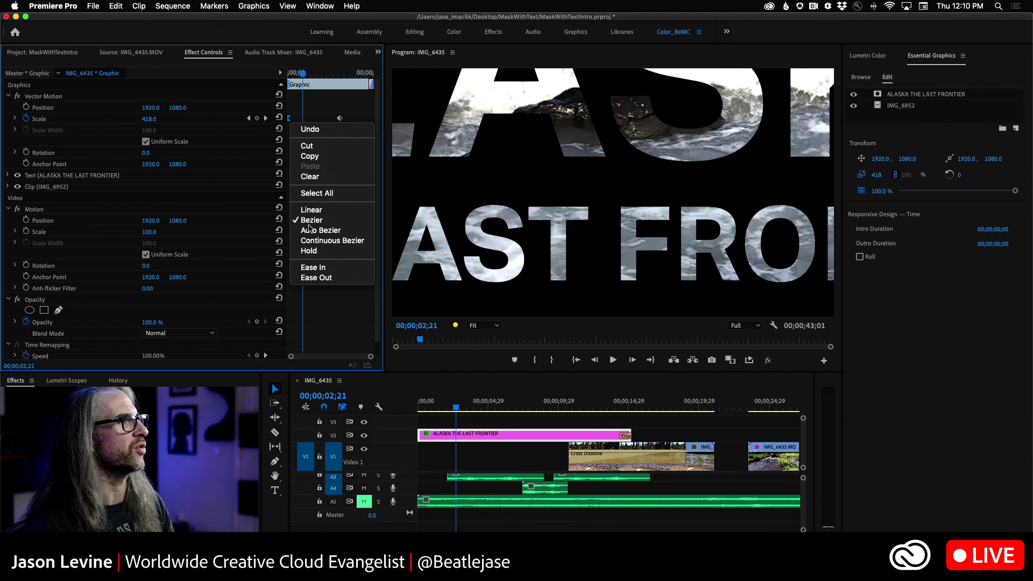
click(334, 279)
Step: Replay the title zoom from the start to check the new easing
drag(303, 76, 289, 75)
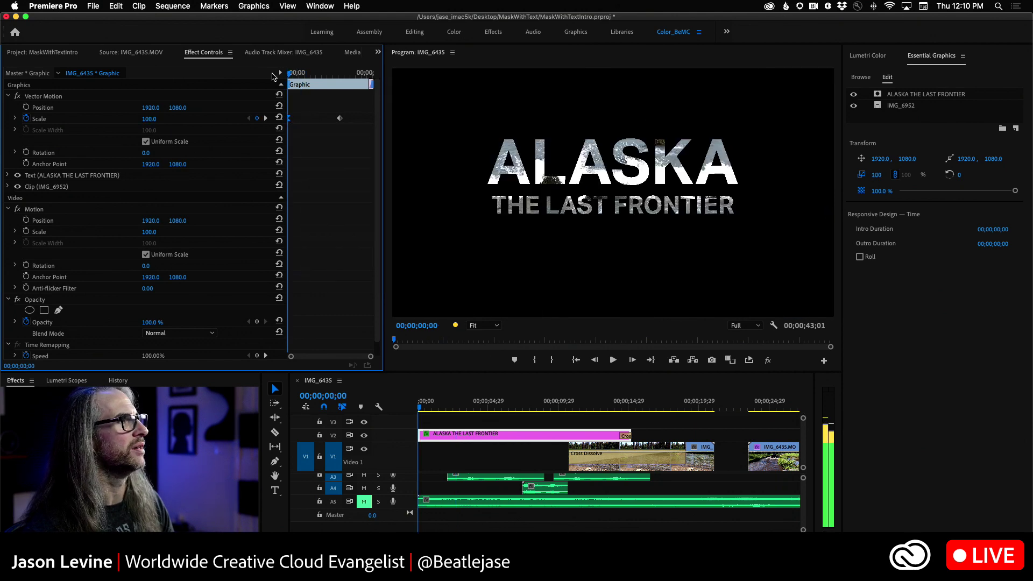
key(space)
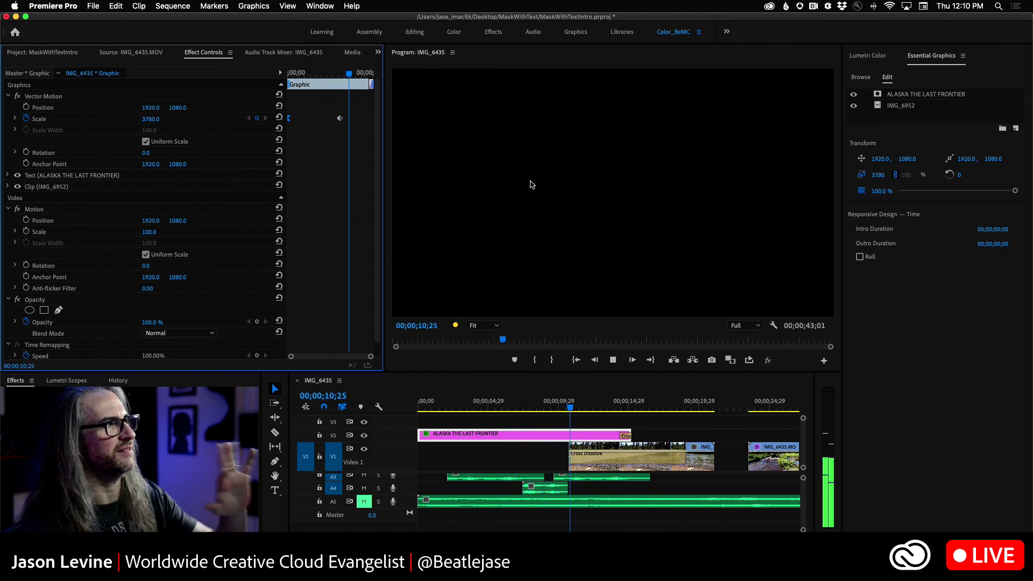
key(space)
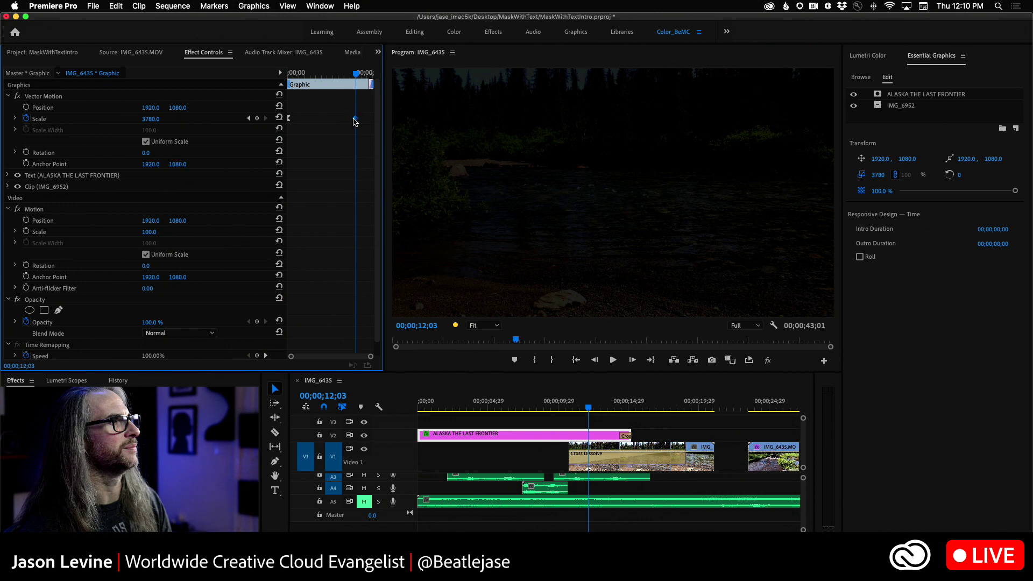
drag(355, 73, 289, 74)
key(space)
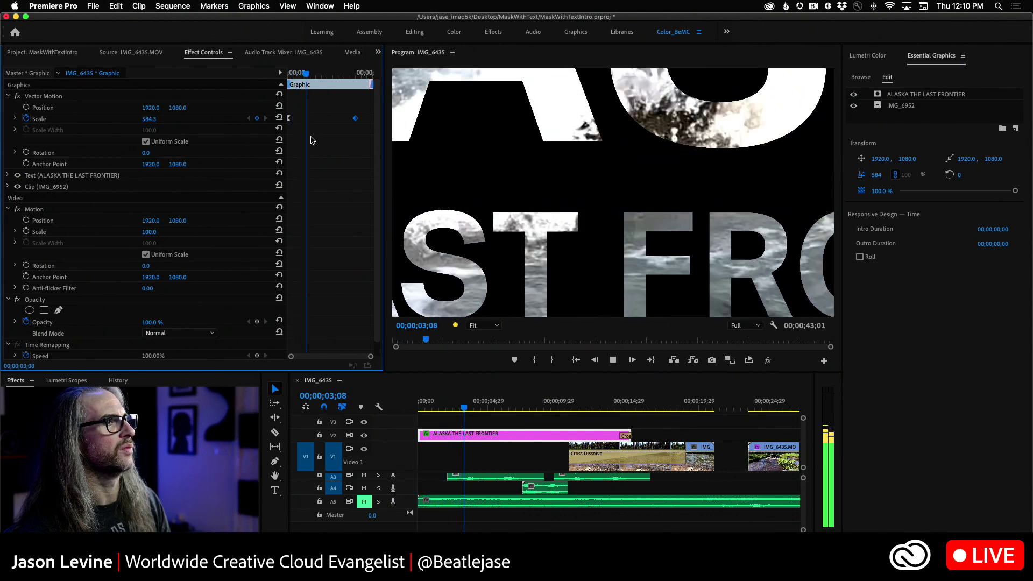
key(space)
Step: Slide IMG_6430.MOV earlier on V1 to start around 4;29 and preview
drag(701, 455, 605, 454)
key(space)
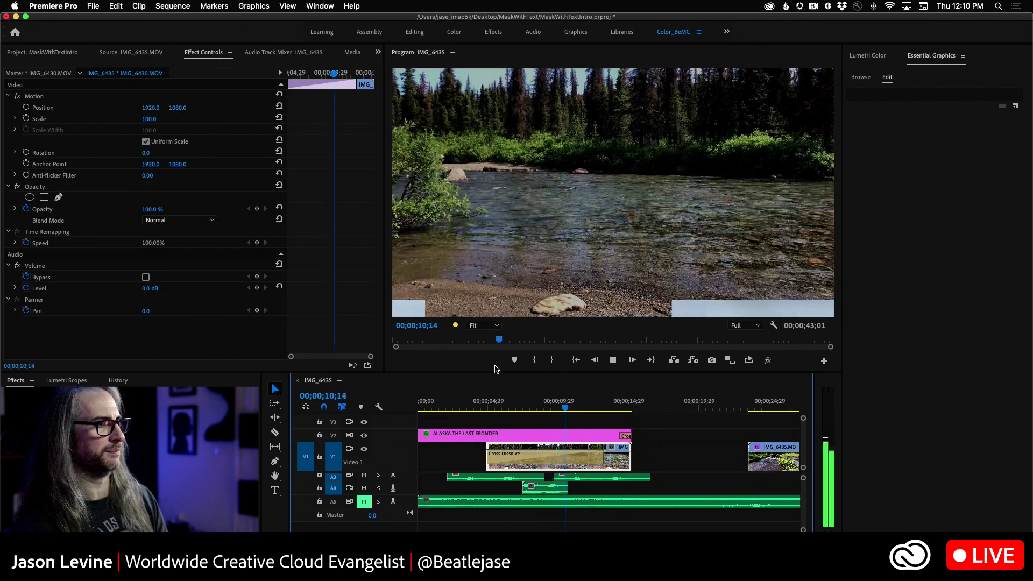
key(space)
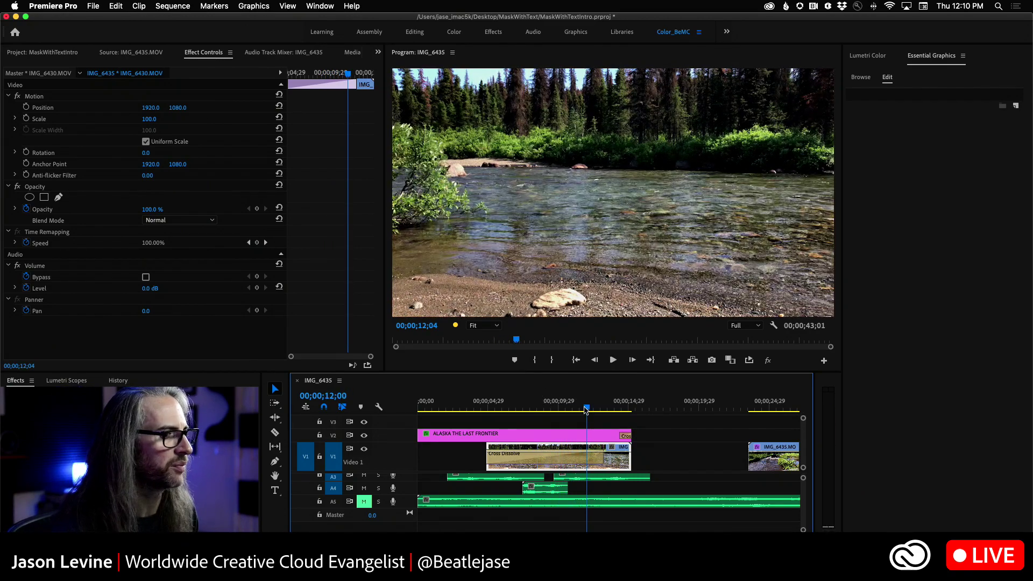
drag(581, 410, 399, 407)
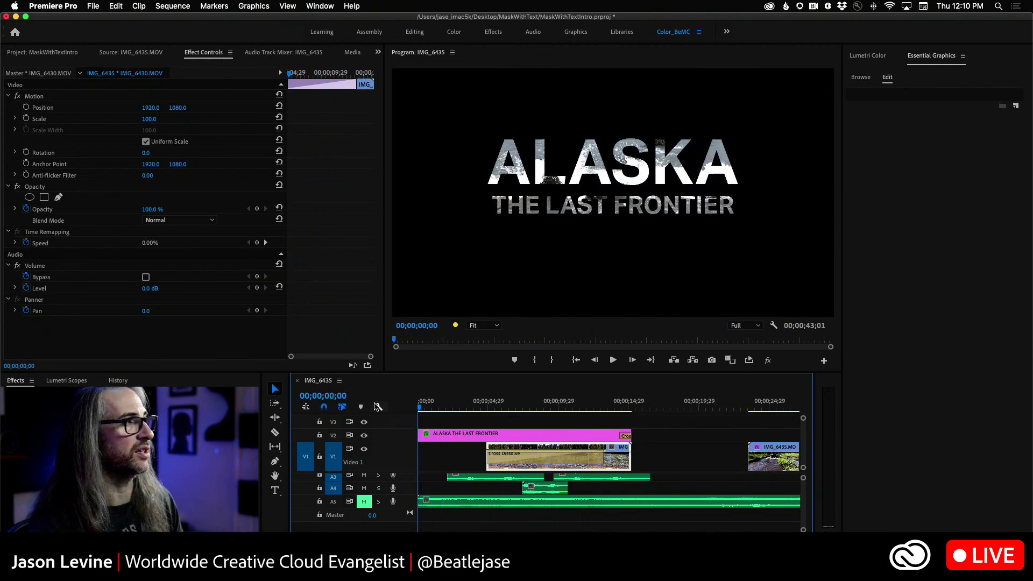
Step: Select the ALASKA THE LAST FRONTIER text layer and enable Invert under Mask with Text
click(437, 437)
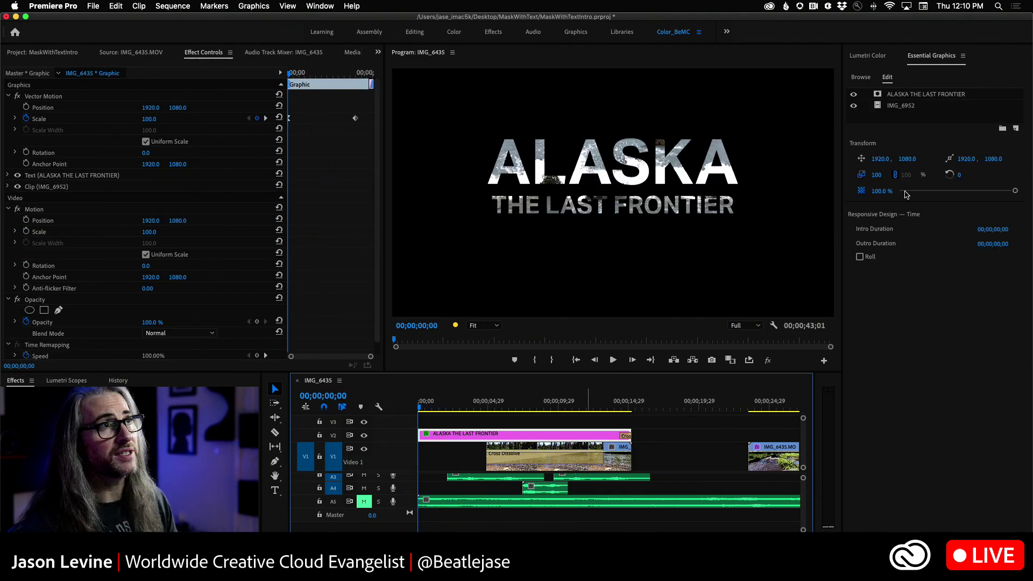
click(1016, 127)
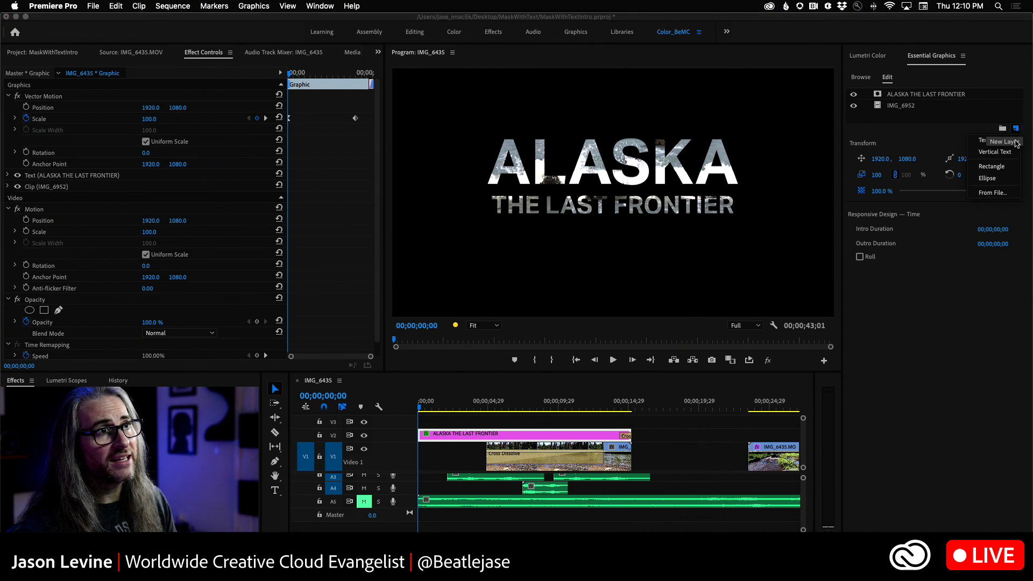
click(956, 110)
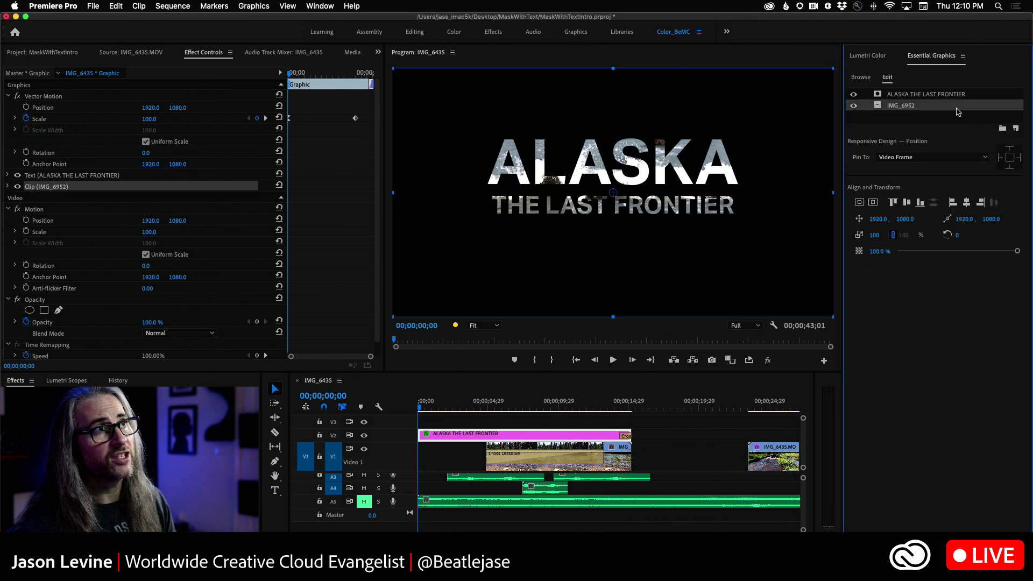
click(905, 95)
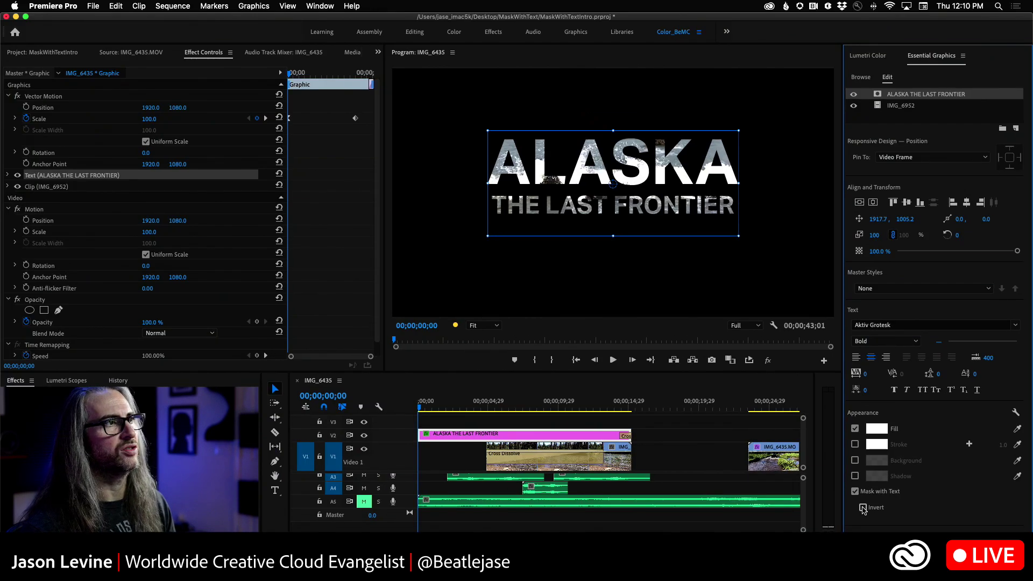
click(862, 507)
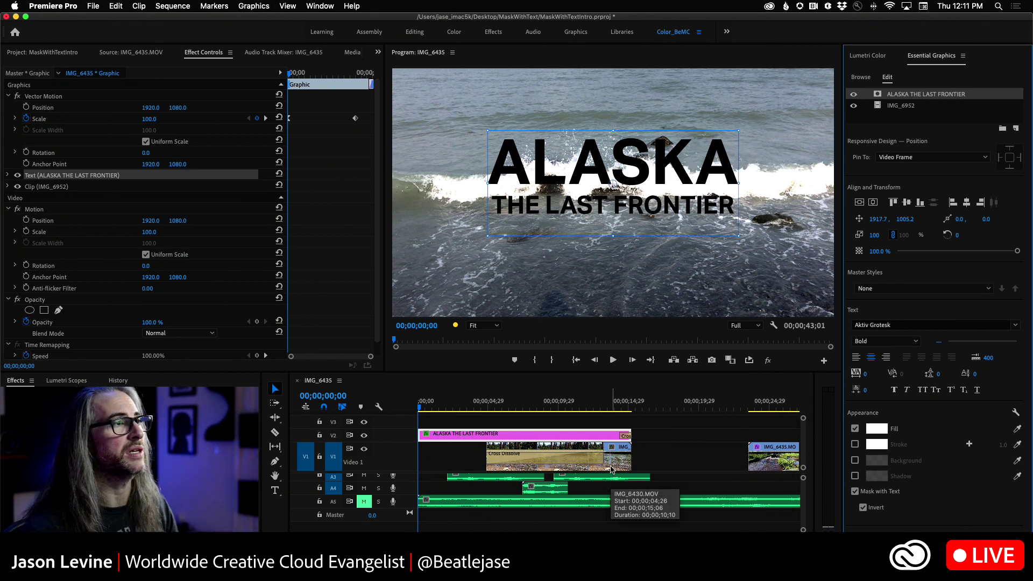
Step: Turn Invert off, enable the text Background, and enlarge it to size 33.2
click(864, 508)
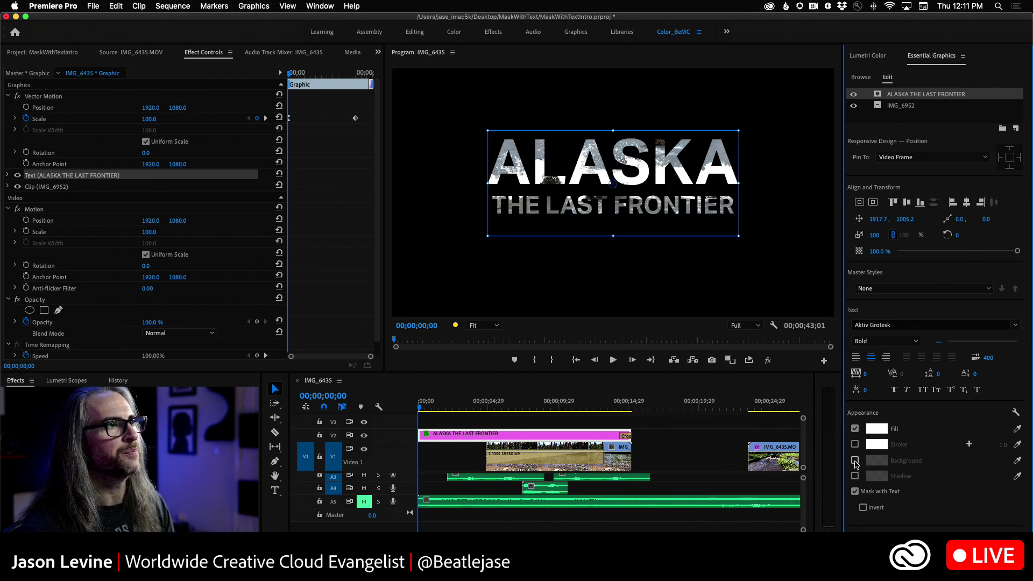
click(855, 460)
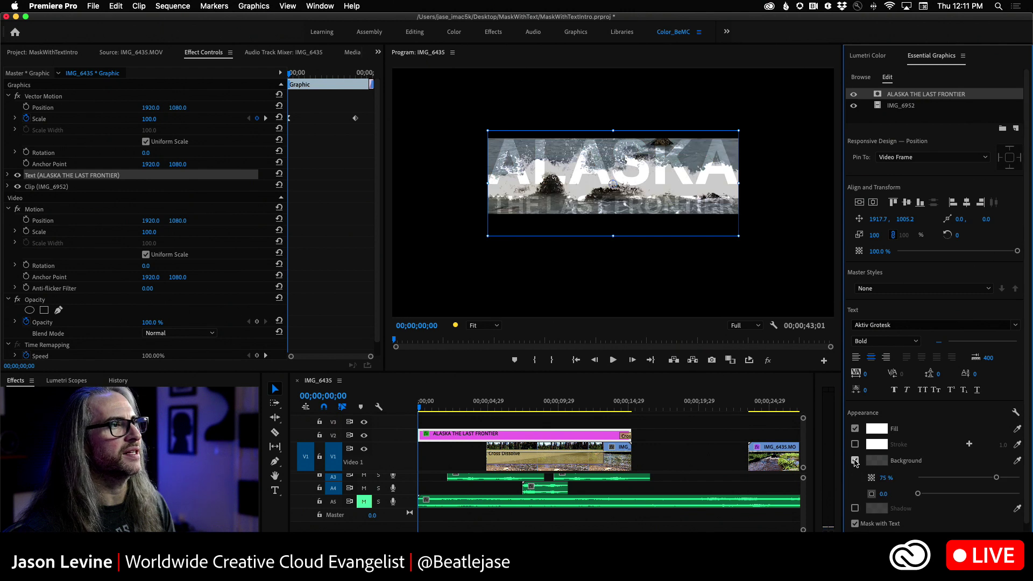
drag(921, 497, 953, 500)
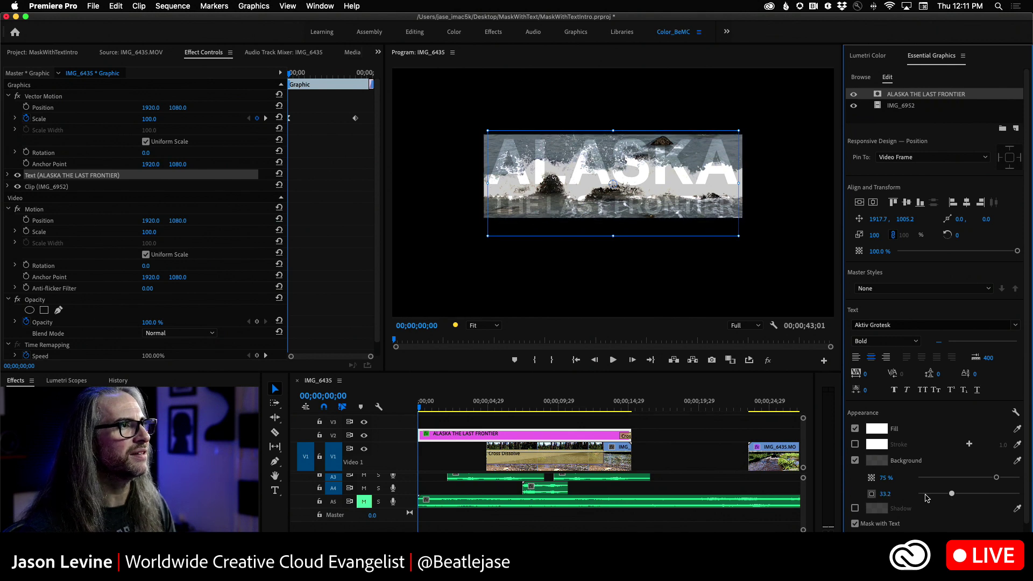
key(space)
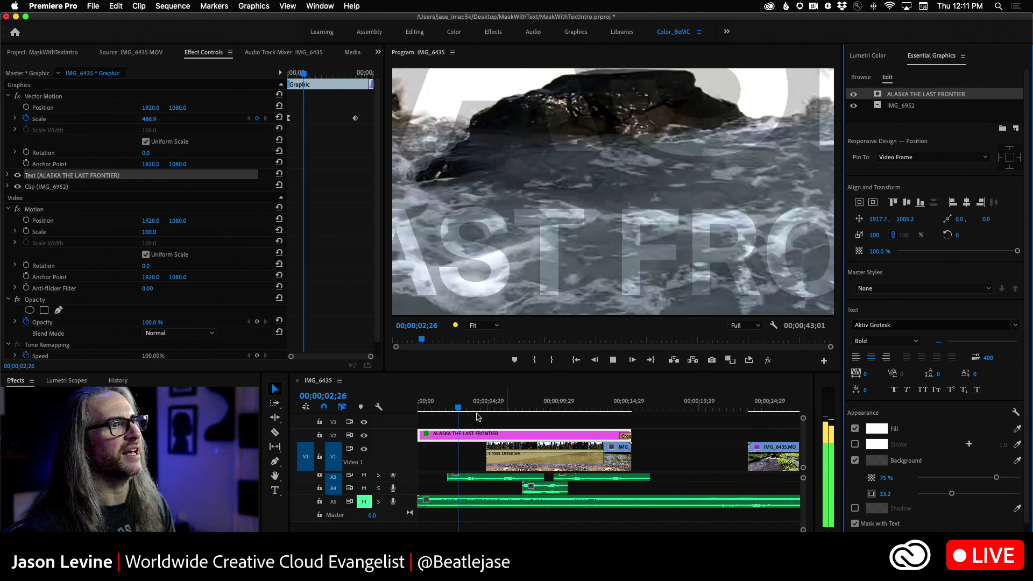
key(space)
Step: Set playback resolution to 1/4 and replay the title animation from the start
click(745, 325)
click(745, 349)
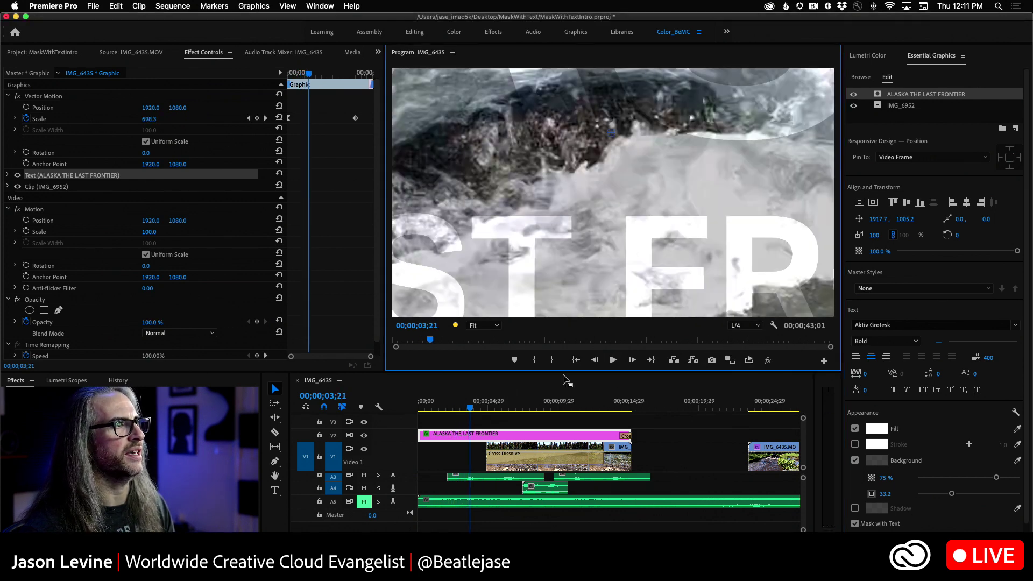
drag(471, 409, 355, 402)
key(space)
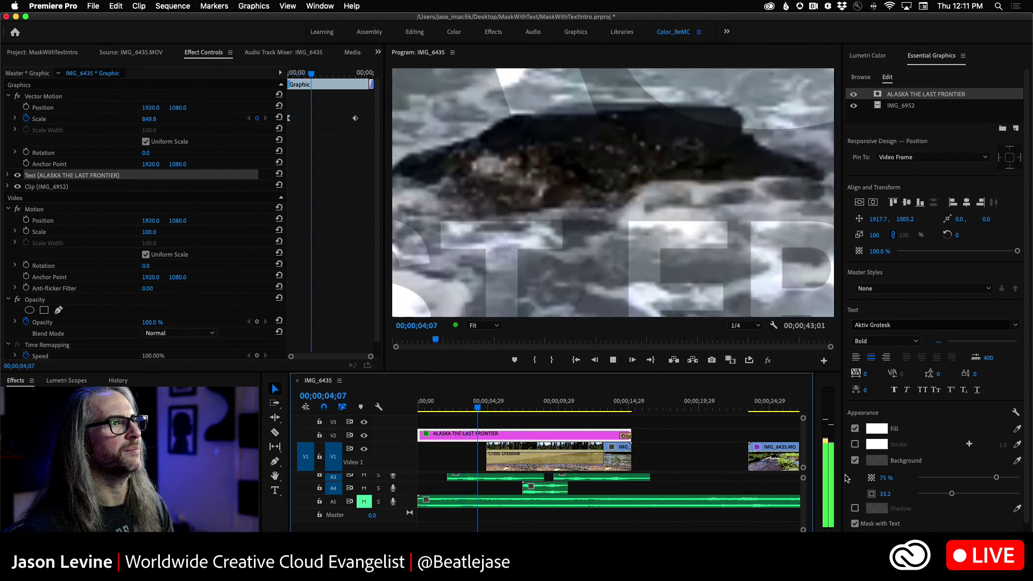
key(space)
drag(487, 409, 419, 410)
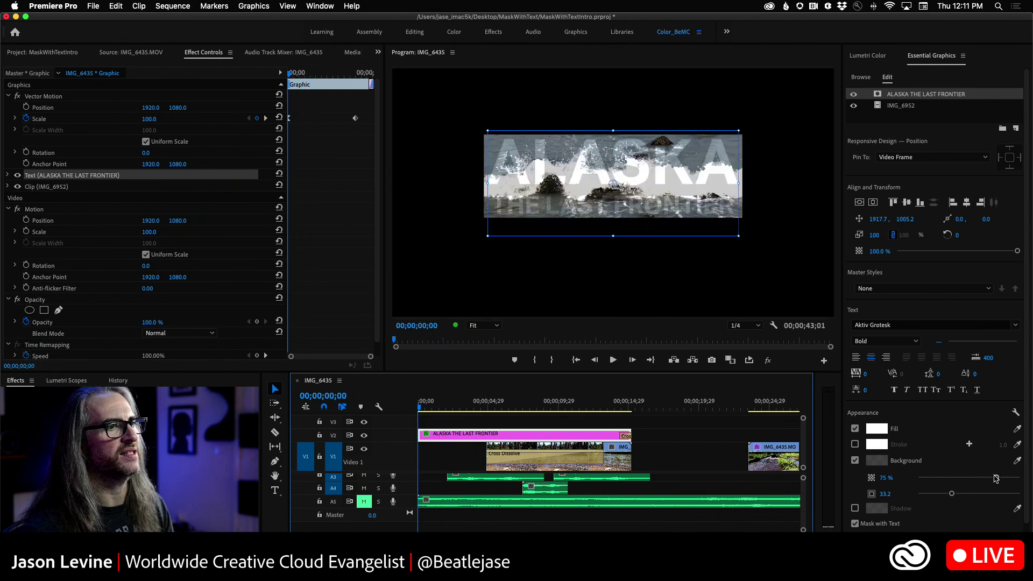
Step: Lower the background box opacity to 13% and preview the title
drag(997, 478, 932, 480)
key(space)
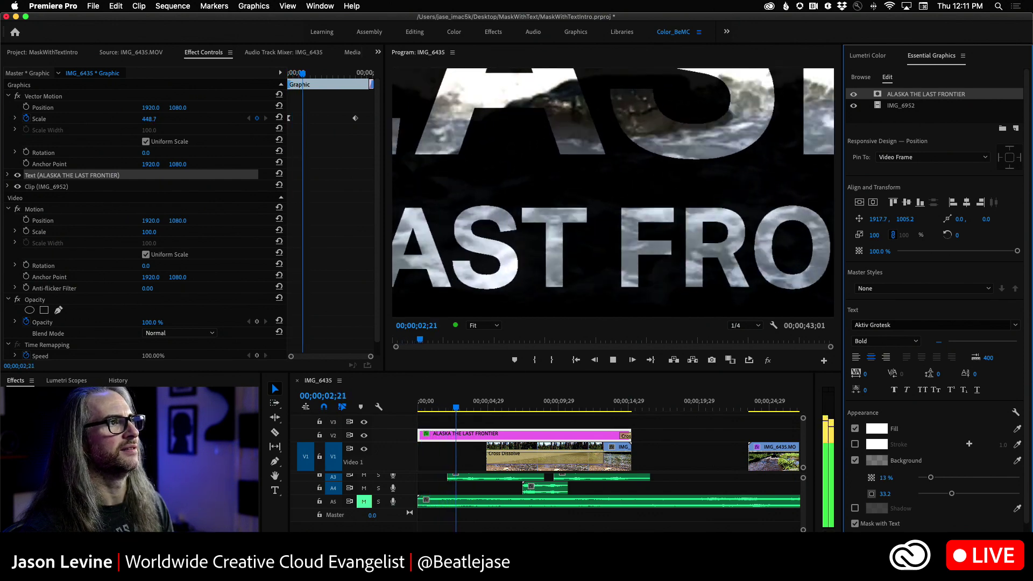
key(space)
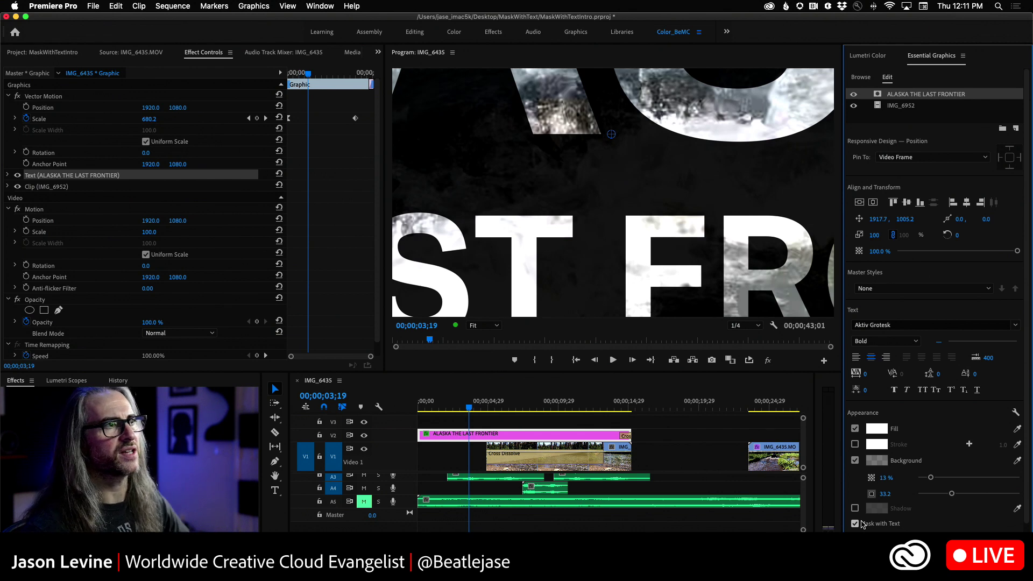